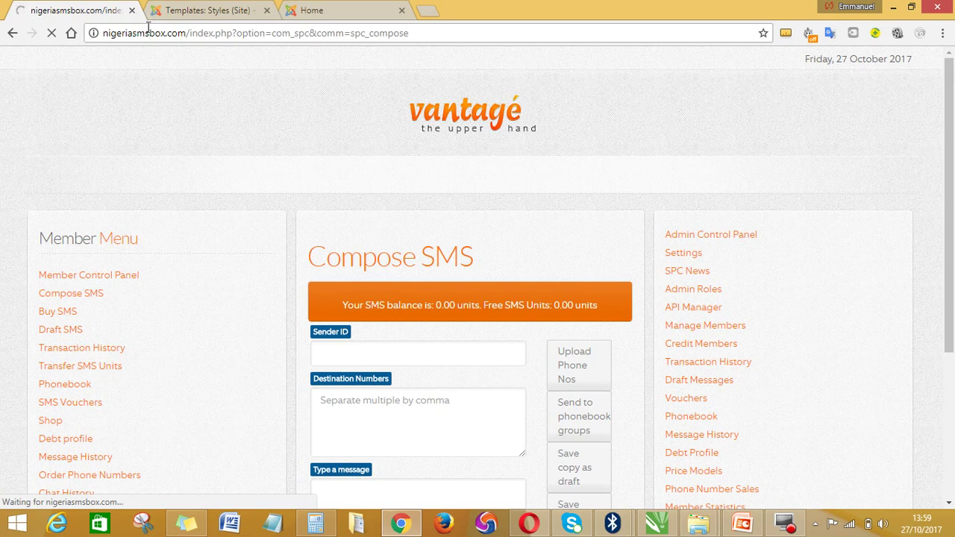
# Step: Reload the Compose SMS page in the plain new template, scroll through it, and try Send SMS on the empty form
pyautogui.moveTo(187, 33); pyautogui.dragTo(425, 53)
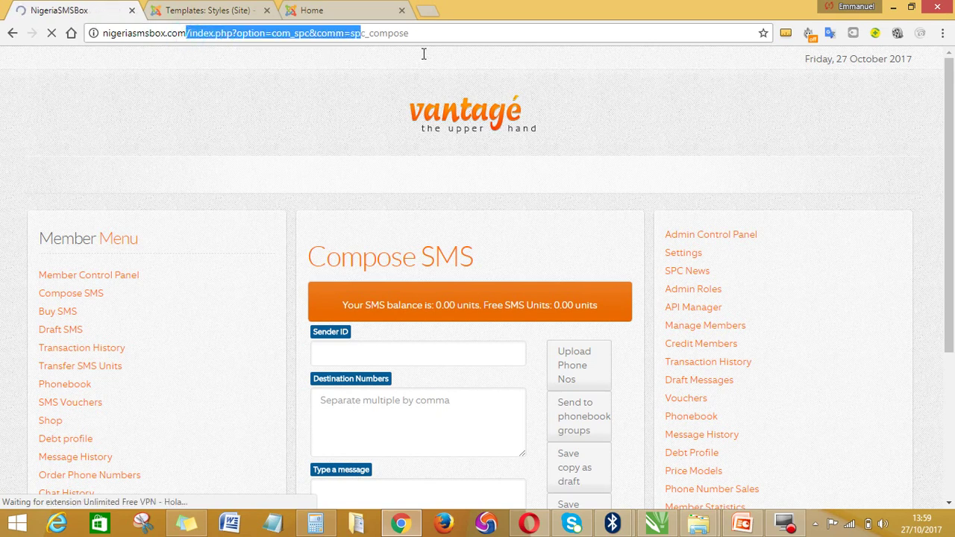
pyautogui.scroll(-4, 301, 244)
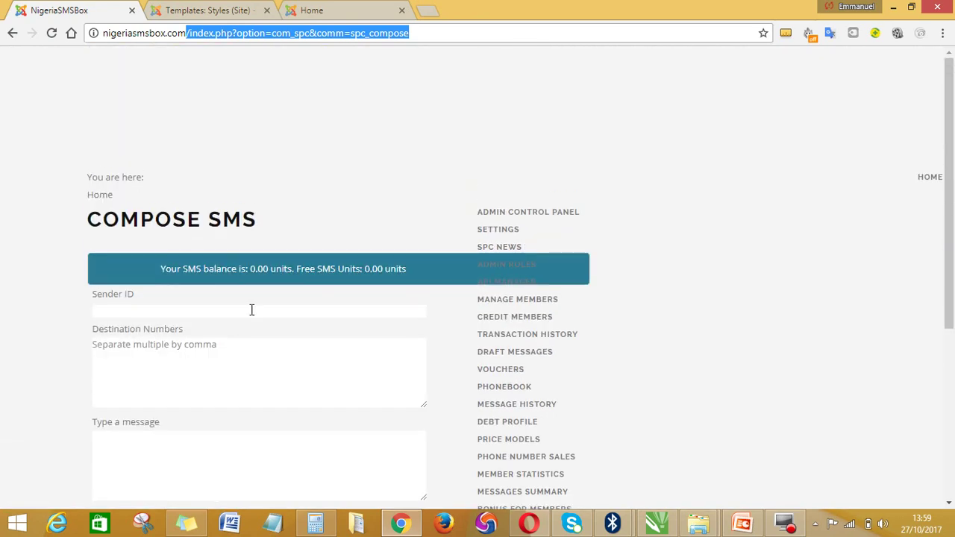
pyautogui.scroll(-3, 448, 361)
pyautogui.scroll(-1, 448, 361)
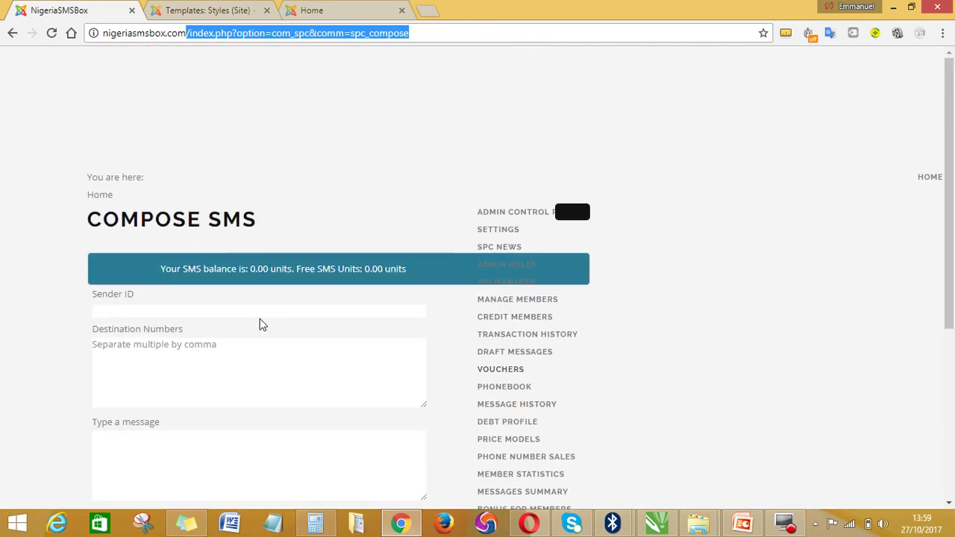
pyautogui.scroll(-4, 427, 396)
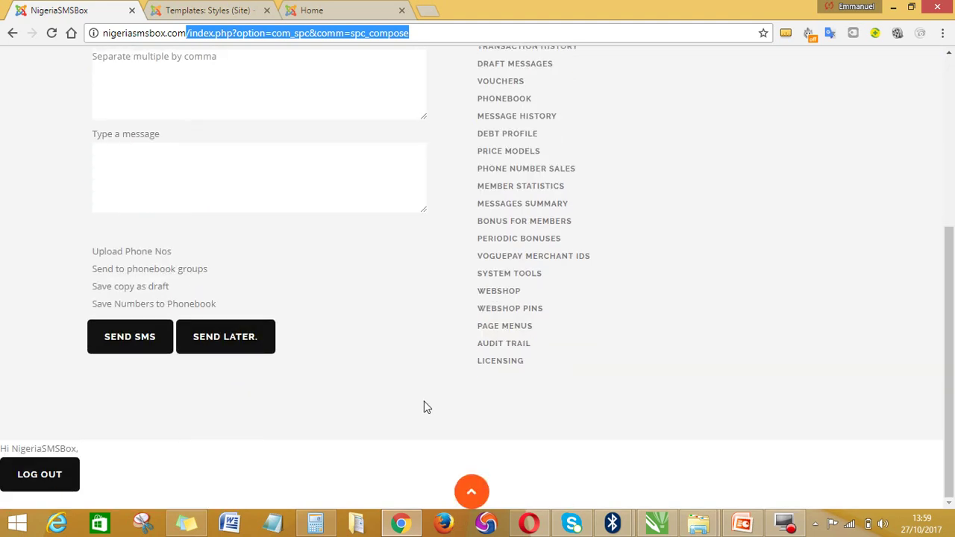
pyautogui.click(102, 345)
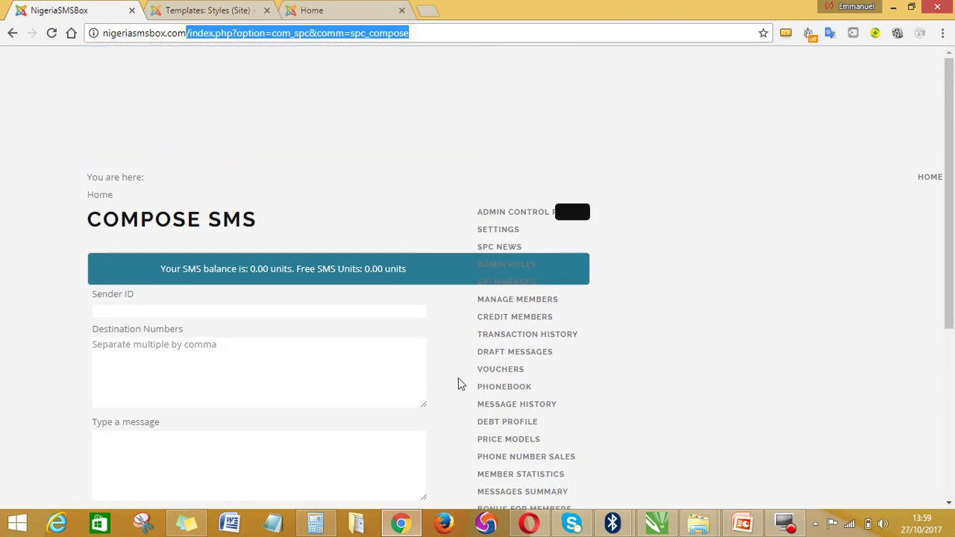
pyautogui.click(28, 214)
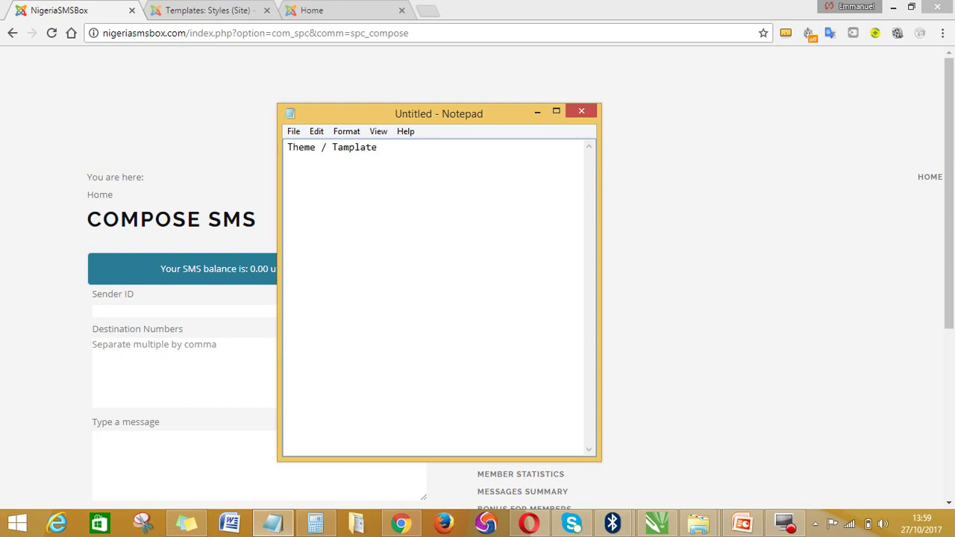
# Step: Correct 'Tamplate' to 'Template' in the Notepad note and move the note aside to the right, behind the browser
pyautogui.click(343, 147)
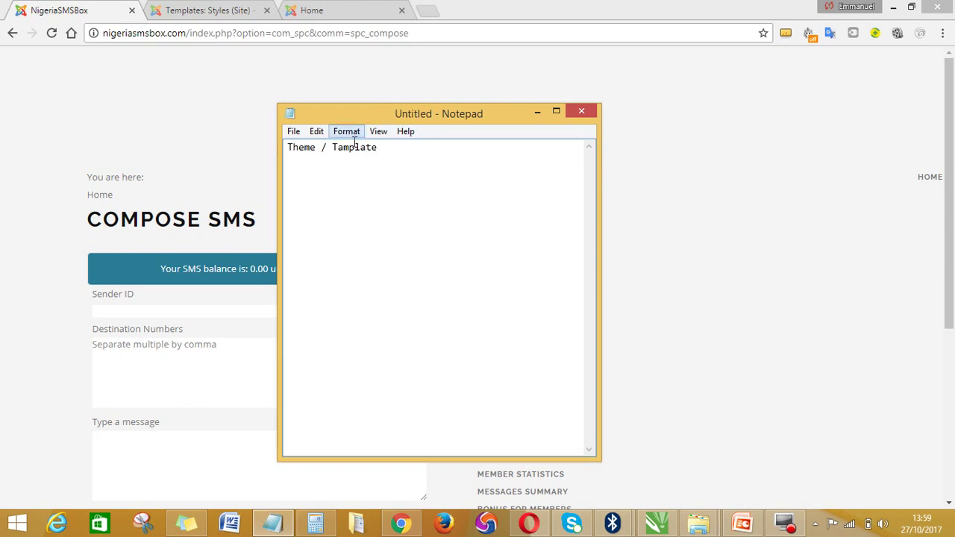
pyautogui.press('BackSpace')
pyautogui.write('e')
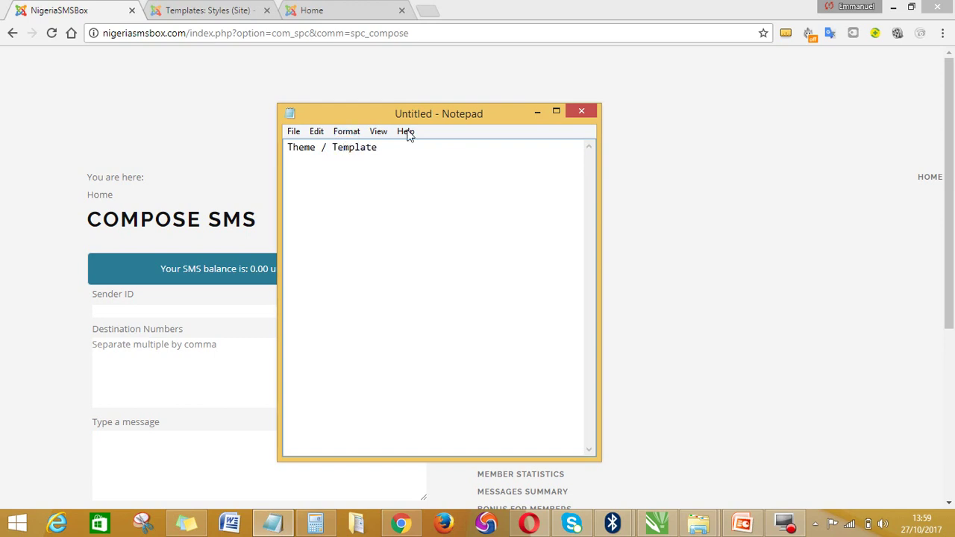
pyautogui.moveTo(382, 113); pyautogui.dragTo(746, 144)
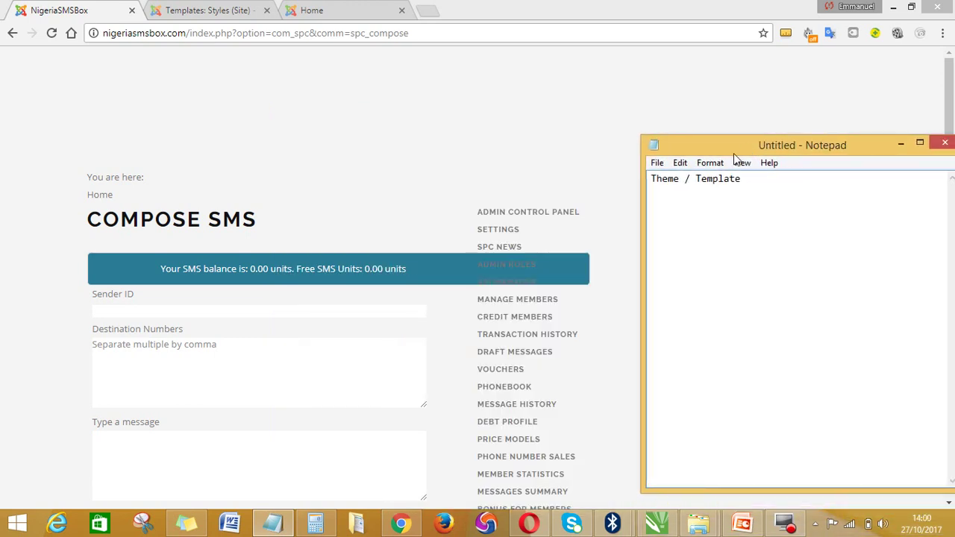
pyautogui.click(521, 145)
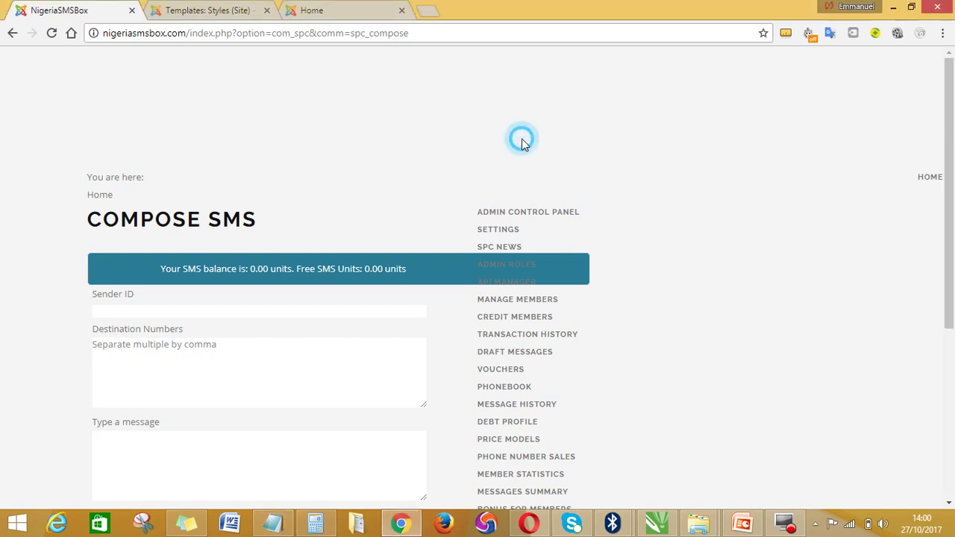
# Step: Close the old Home tab and preview the Momentum template's module positions from Templates: Styles
pyautogui.click(188, 11)
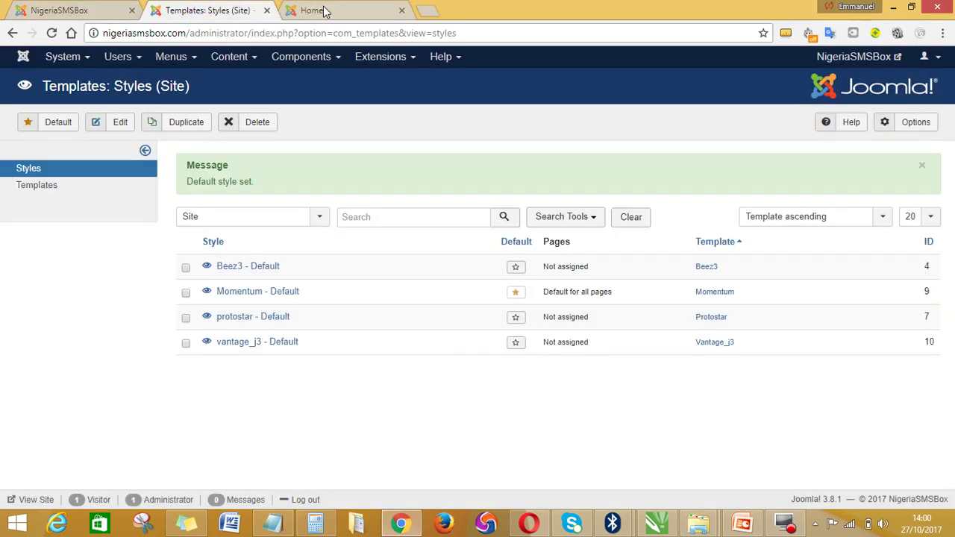
pyautogui.click(401, 10)
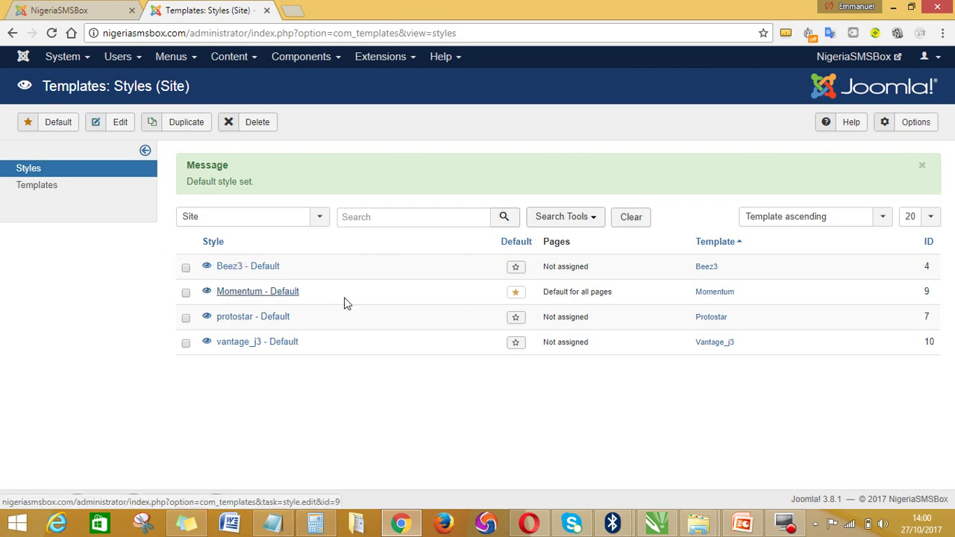
pyautogui.click(208, 292)
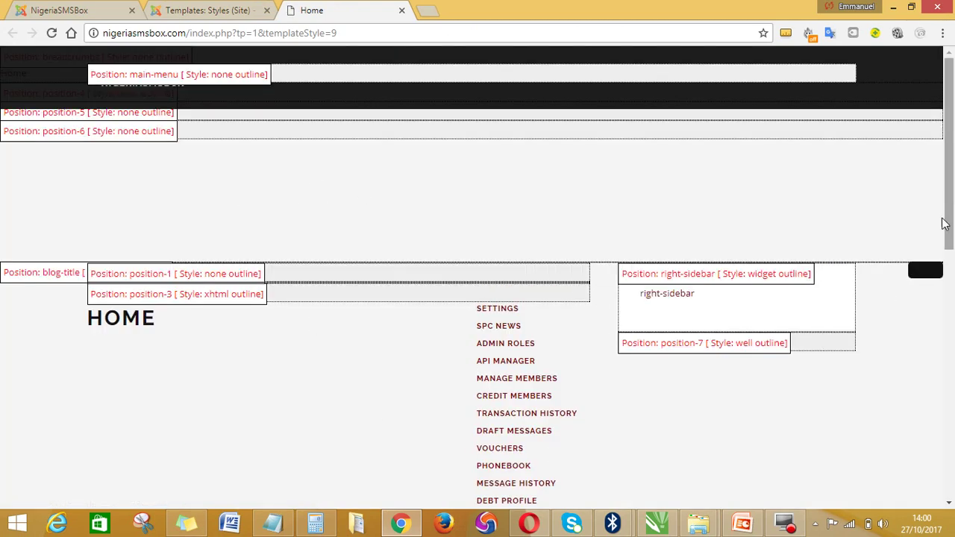
pyautogui.scroll(-8, 578, 247)
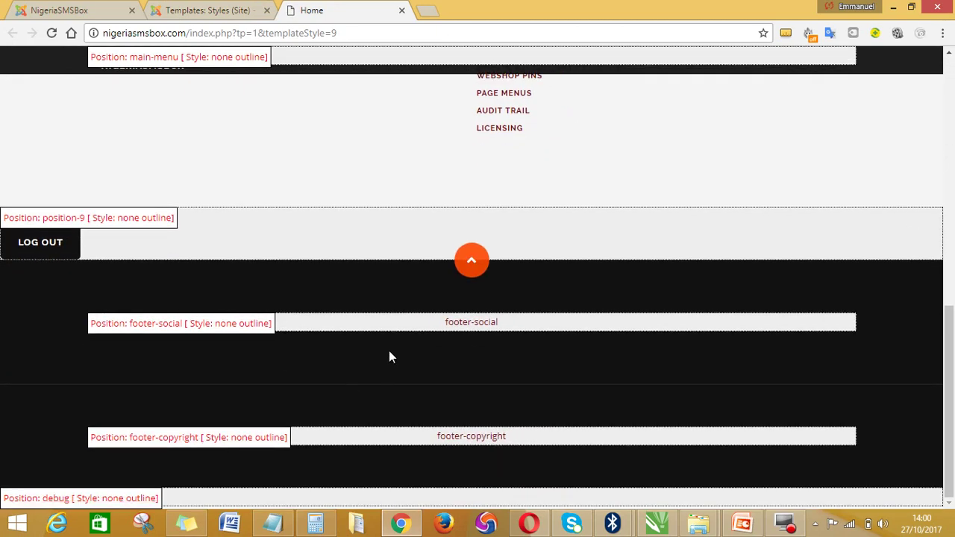
pyautogui.scroll(8, 390, 356)
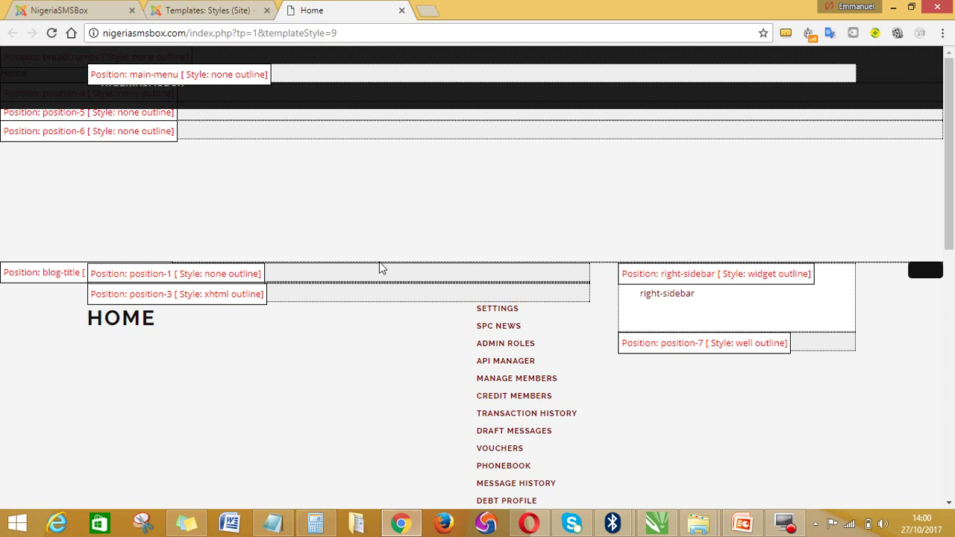
pyautogui.click(229, 6)
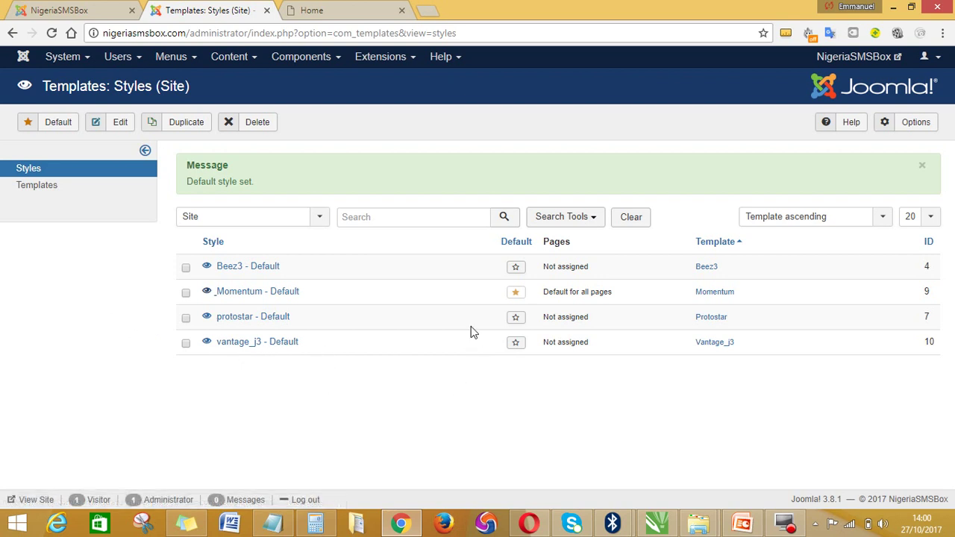
# Step: Make 'vantage_j3 - Default' the default site template style and return to the NigeriaSMSBox tab
pyautogui.click(515, 344)
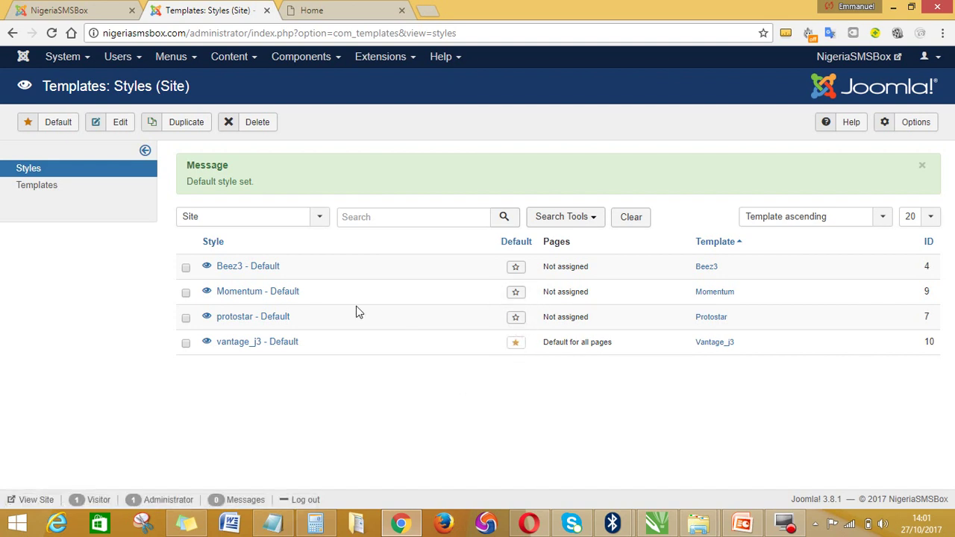
pyautogui.click(93, 9)
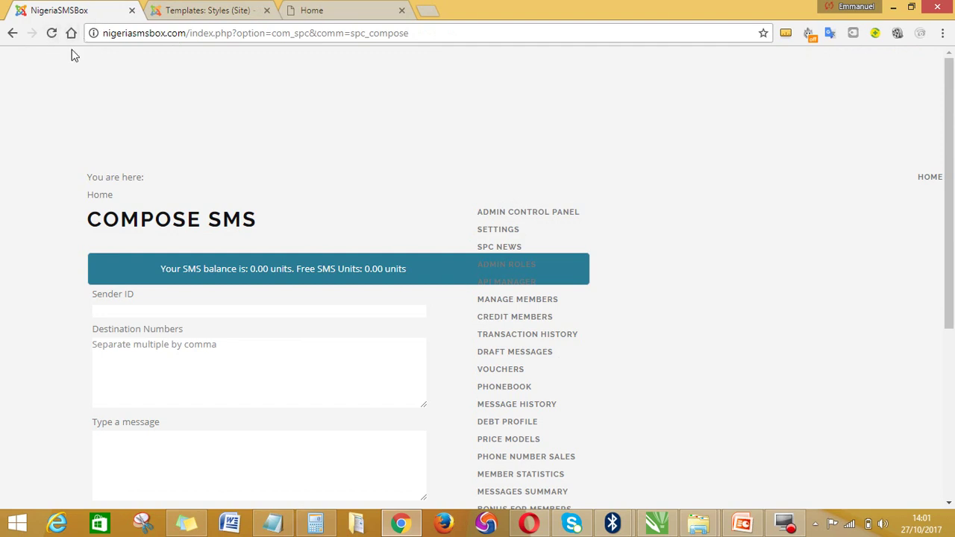
# Step: Reload the Compose SMS page so it renders in the vantagé theme
pyautogui.click(52, 36)
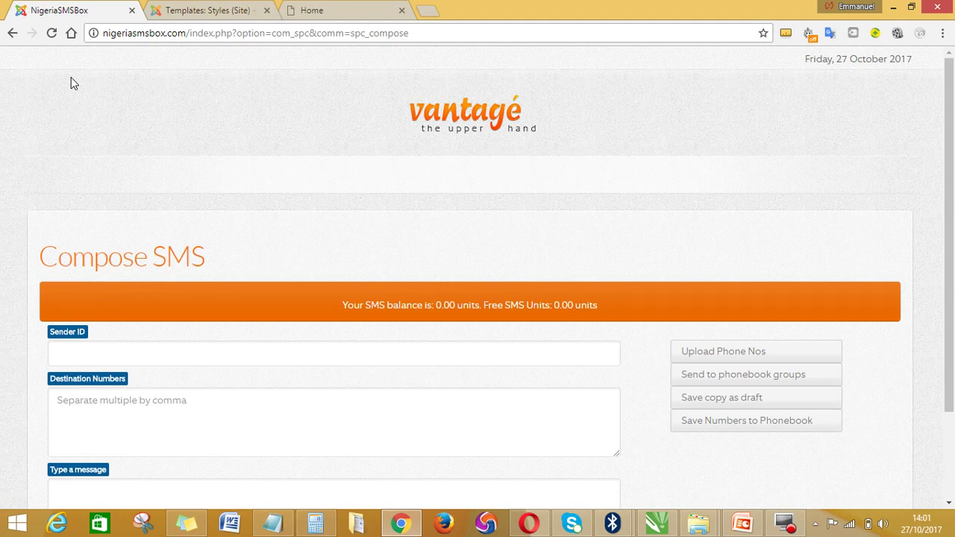
pyautogui.scroll(-3, 96, 248)
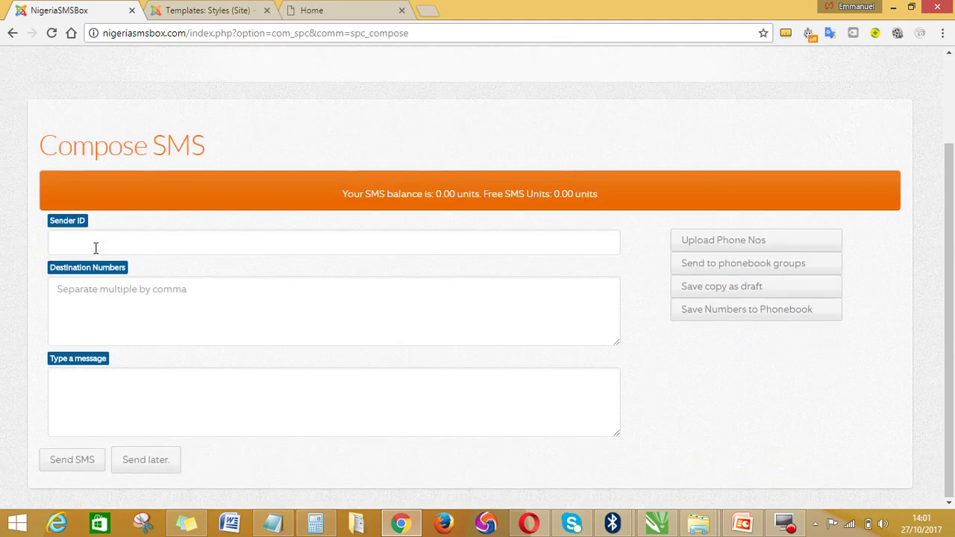
pyautogui.scroll(3, 86, 344)
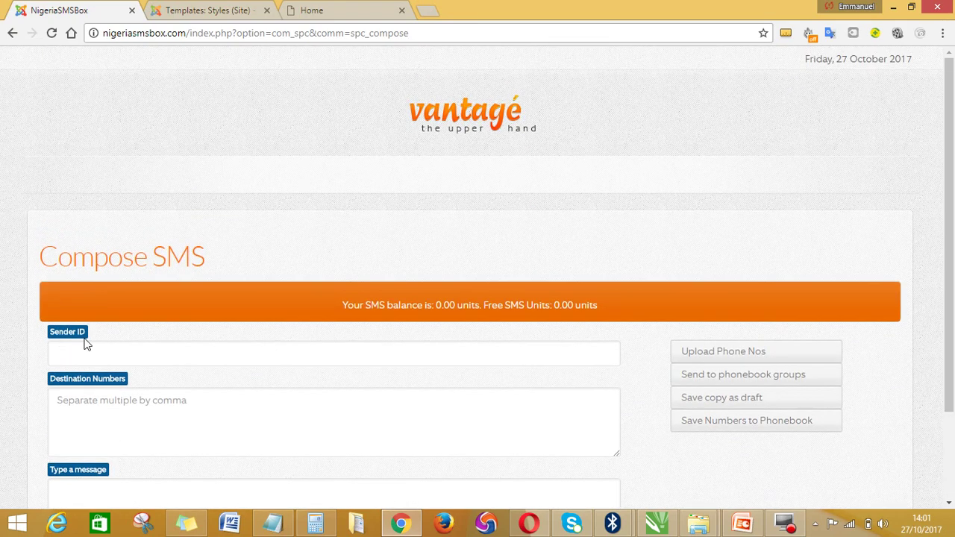
pyautogui.scroll(-3, 270, 331)
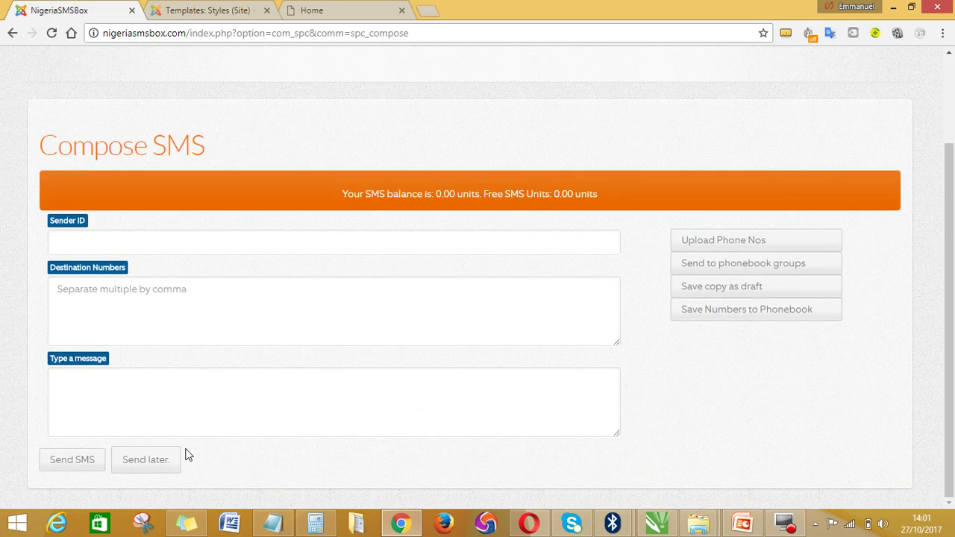
# Step: Choose Send later to reveal the delivery-date fields and inspect the form
pyautogui.click(162, 461)
pyautogui.scroll(-2, 189, 298)
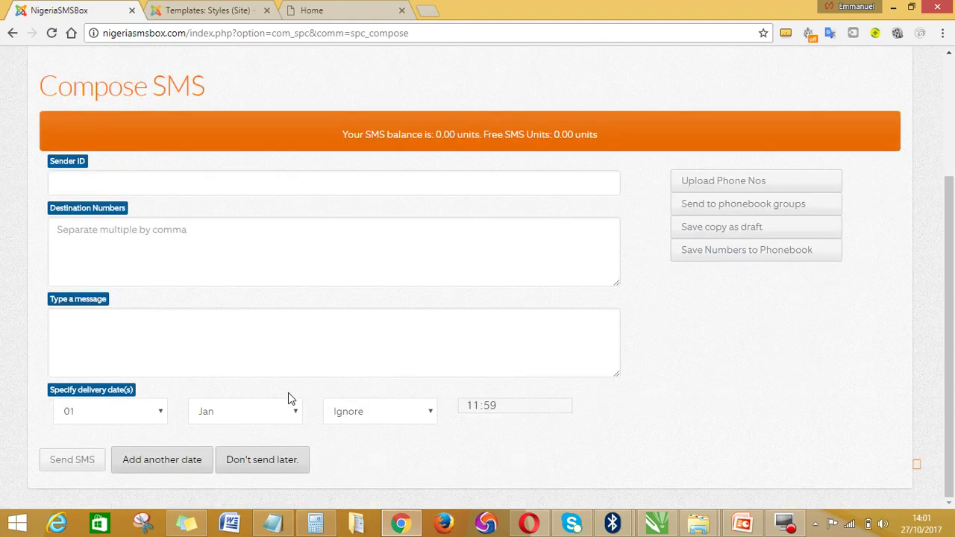
pyautogui.scroll(5, 293, 399)
pyautogui.scroll(-5, 303, 396)
pyautogui.scroll(5, 239, 406)
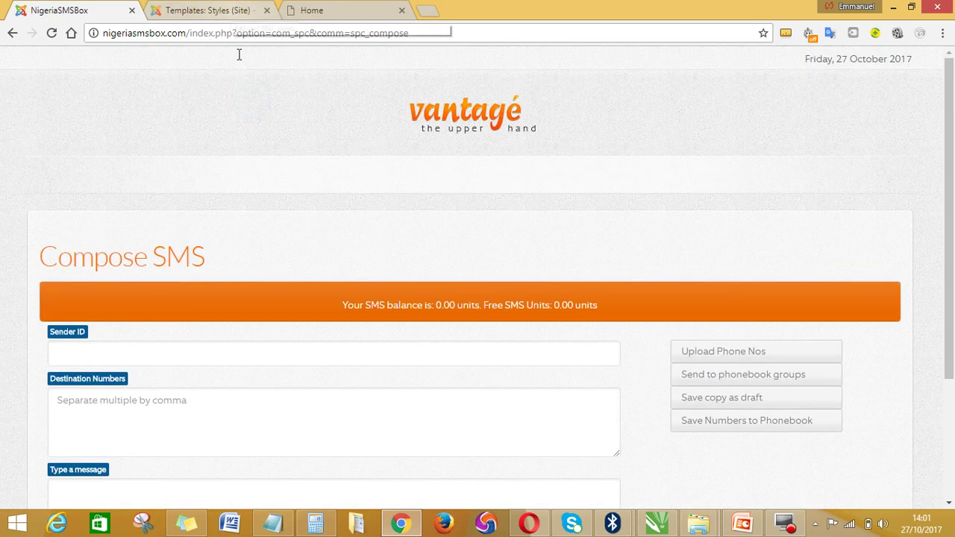
pyautogui.scroll(-5, 361, 242)
pyautogui.scroll(5, 256, 335)
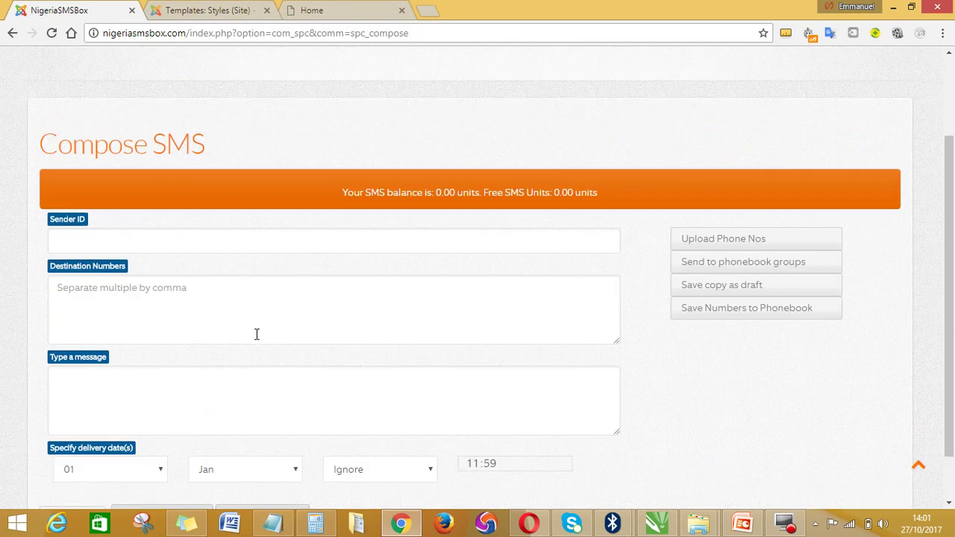
pyautogui.scroll(-5, 344, 295)
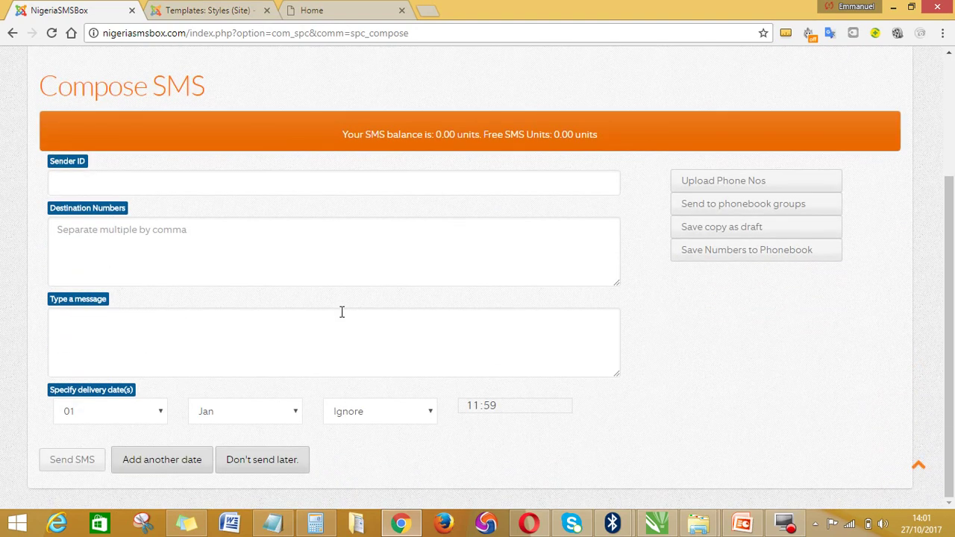
pyautogui.scroll(5, 297, 309)
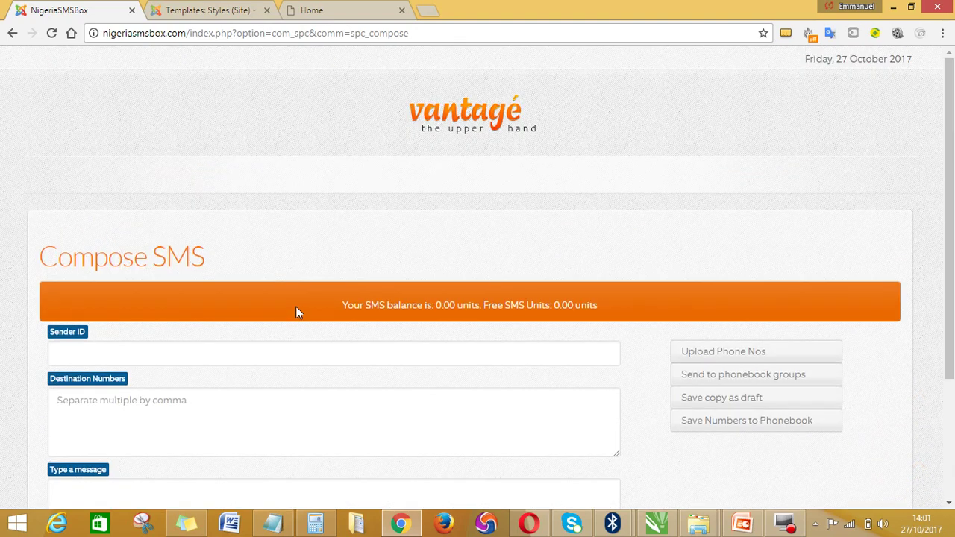
pyautogui.scroll(-5, 314, 351)
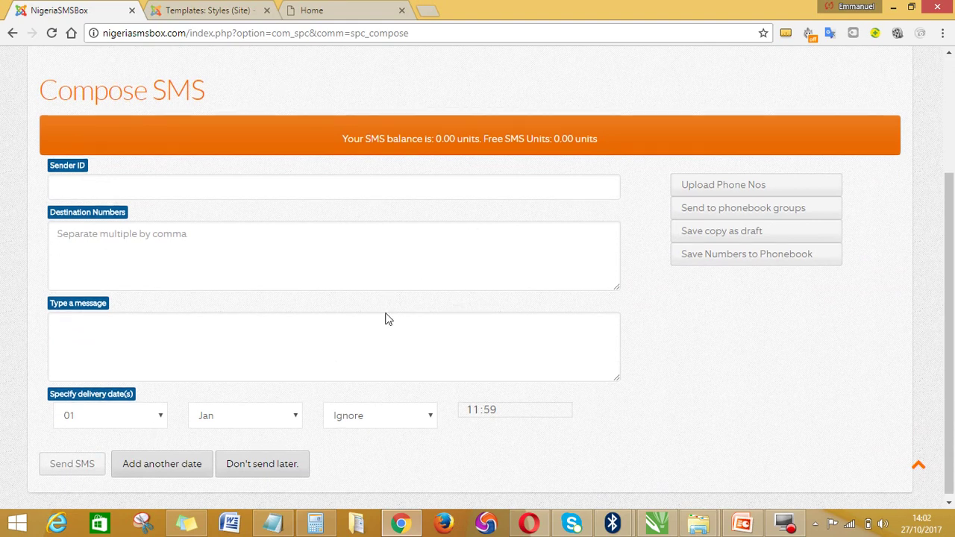
pyautogui.scroll(5, 386, 320)
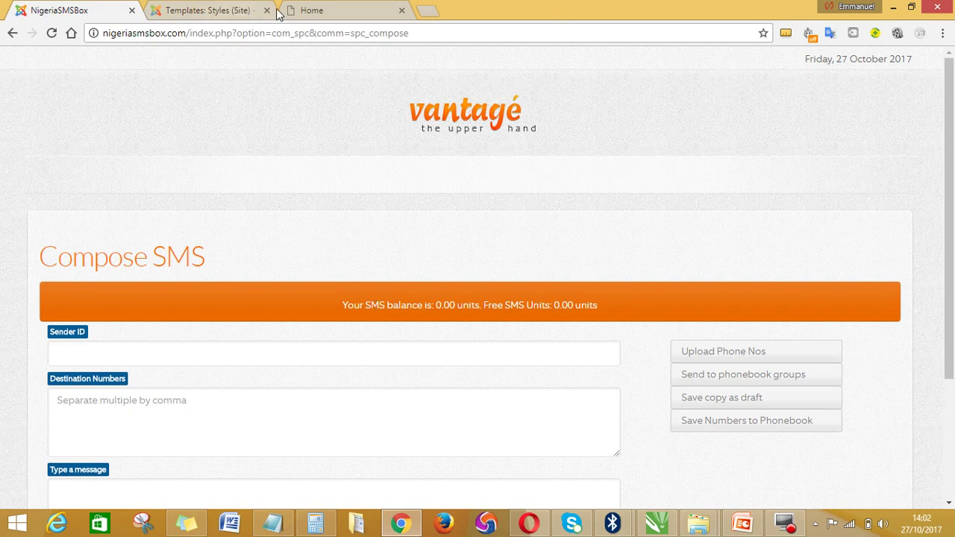
pyautogui.click(307, 10)
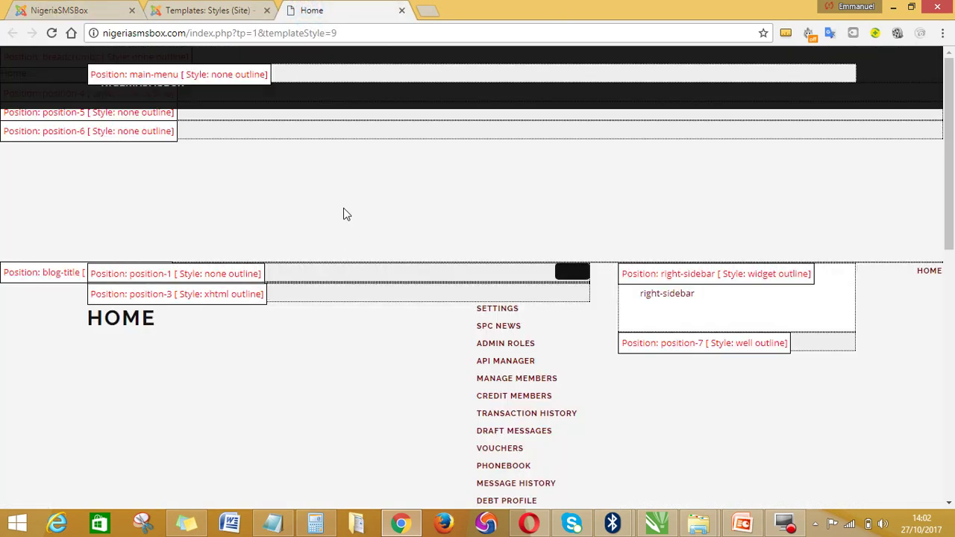
pyautogui.click(401, 10)
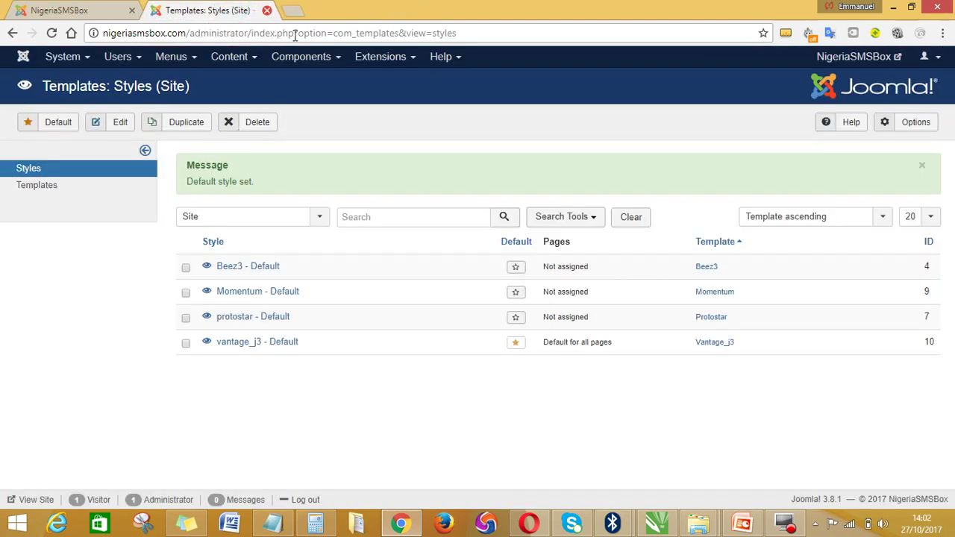
pyautogui.click(379, 63)
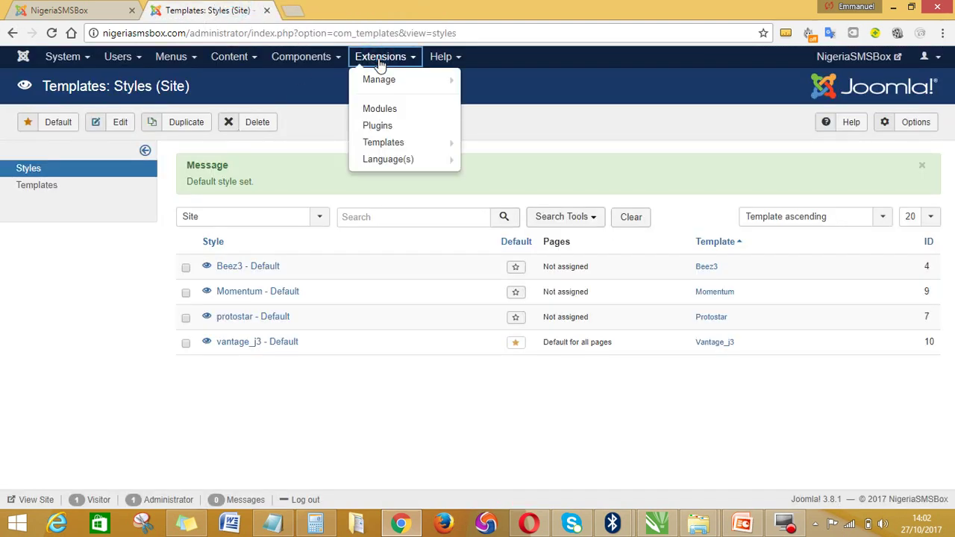
pyautogui.moveTo(389, 147)
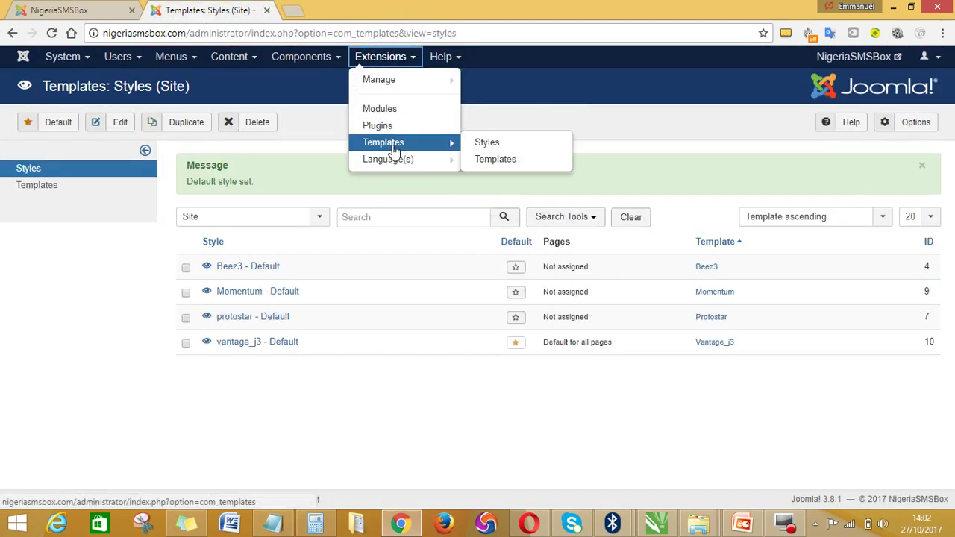
pyautogui.click(503, 144)
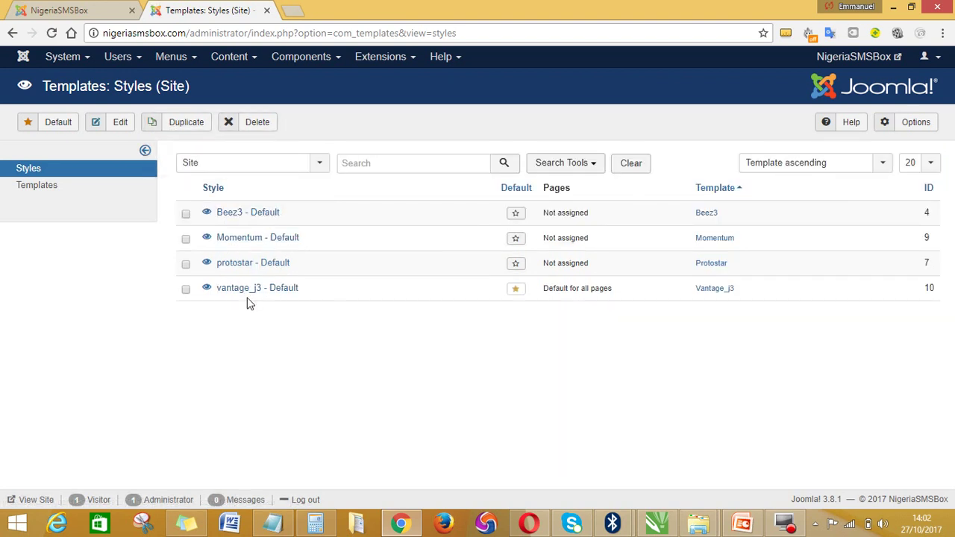
# Step: Preview the vantage_j3 template's module positions and scroll through to locate sidebar-b
pyautogui.click(207, 290)
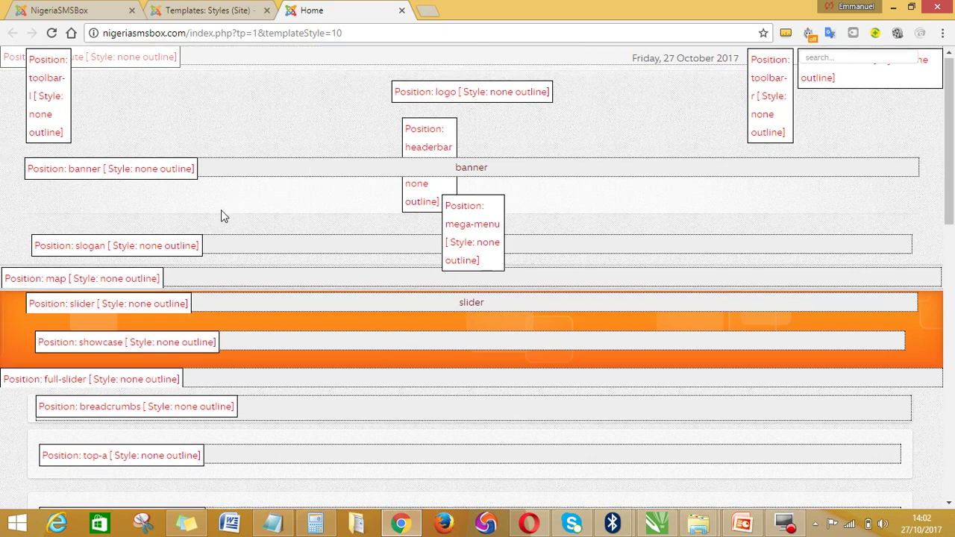
pyautogui.scroll(-3, 219, 211)
pyautogui.scroll(-2, 223, 215)
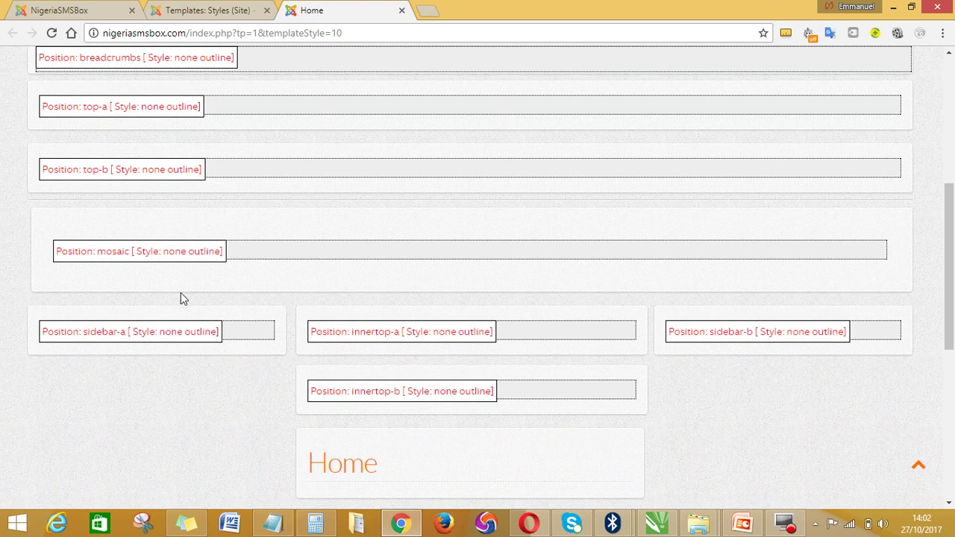
pyautogui.scroll(-1, 168, 295)
pyautogui.scroll(-1, 161, 295)
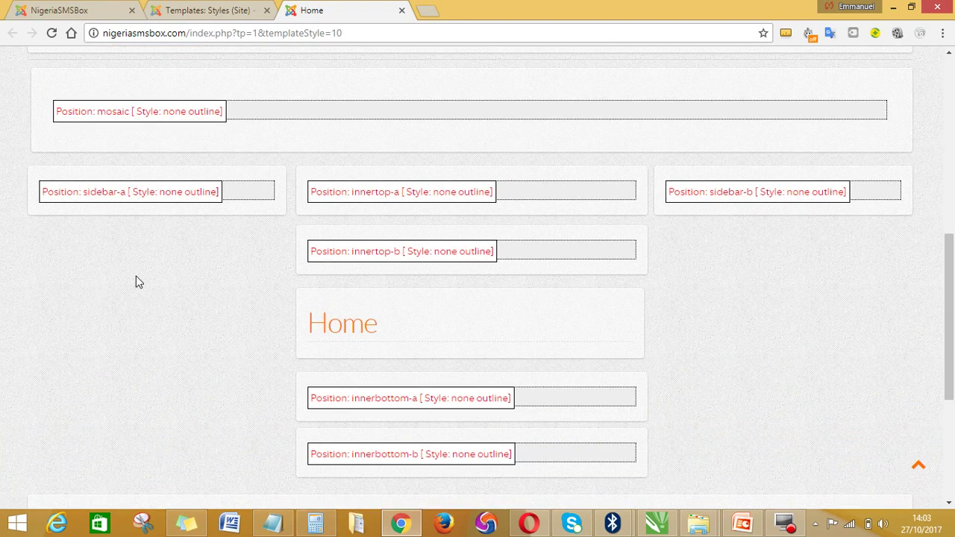
pyautogui.scroll(-2, 138, 281)
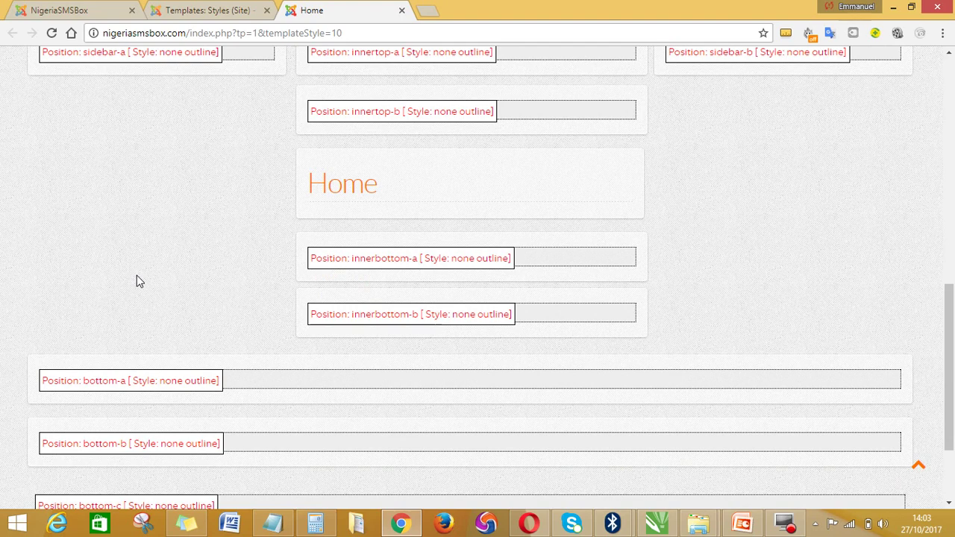
pyautogui.scroll(-1, 141, 279)
pyautogui.scroll(3, 144, 278)
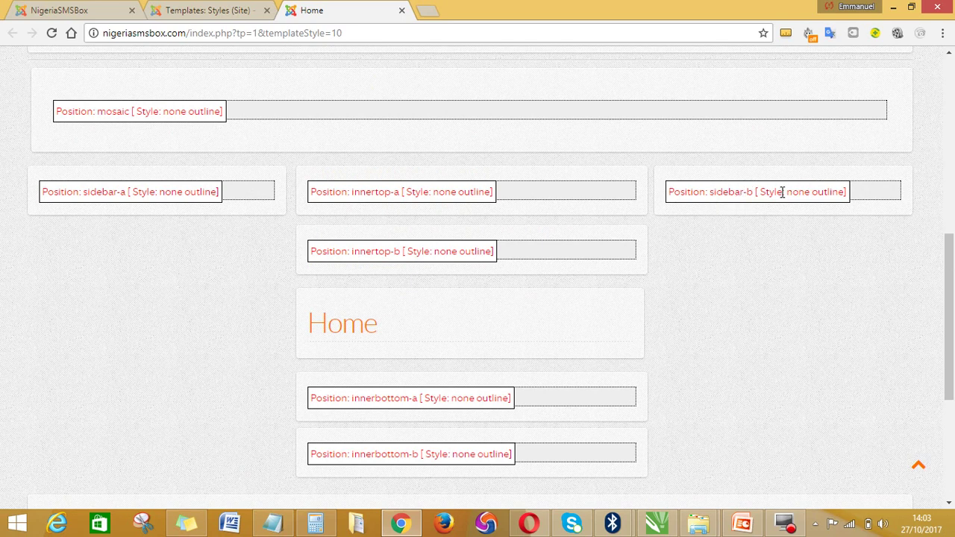
pyautogui.scroll(-3, 255, 295)
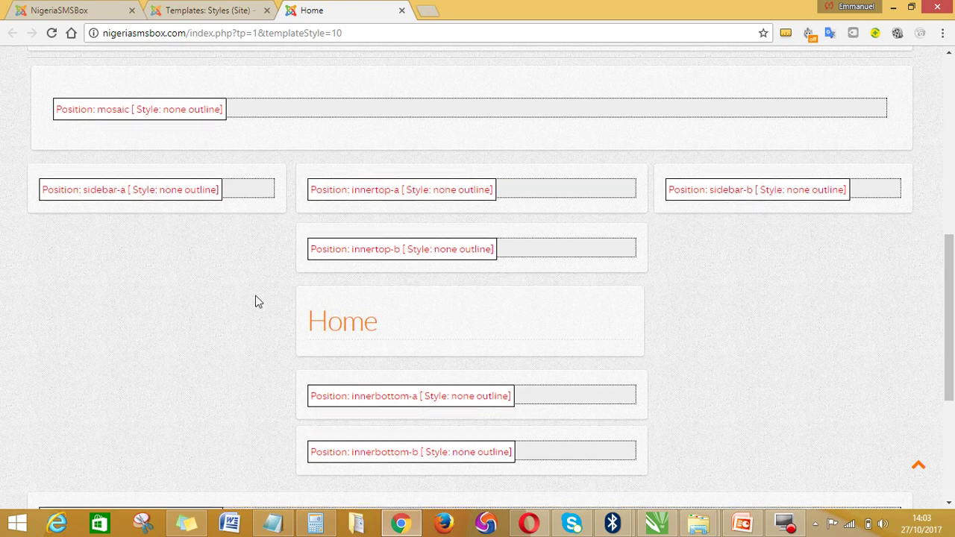
pyautogui.scroll(5, 218, 306)
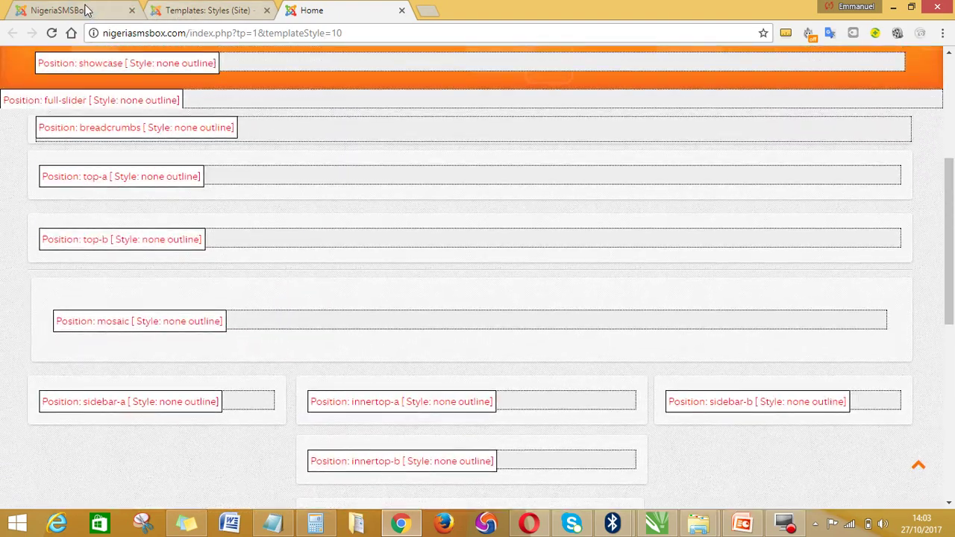
# Step: Glance at the live Compose SMS page, then return to Templates: Styles and open Extensions
pyautogui.click(86, 11)
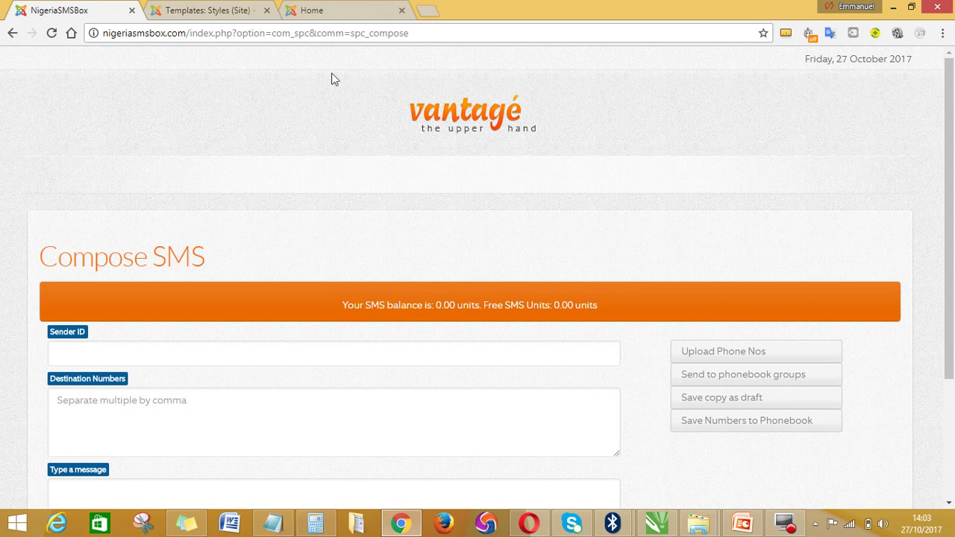
pyautogui.click(201, 10)
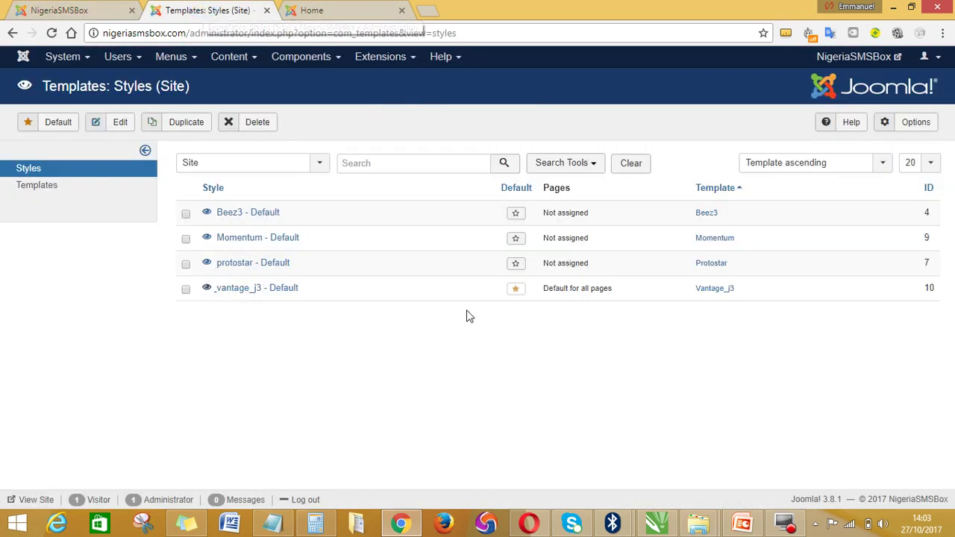
pyautogui.click(387, 61)
# Step: Go to Extensions > Modules and open the Member Menu module (position-8) for editing
pyautogui.moveTo(392, 84)
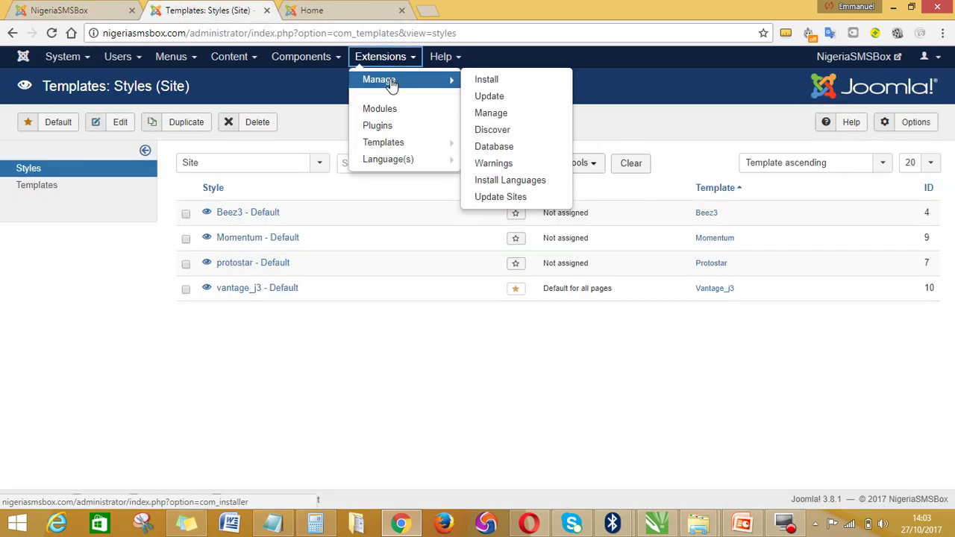
pyautogui.click(387, 112)
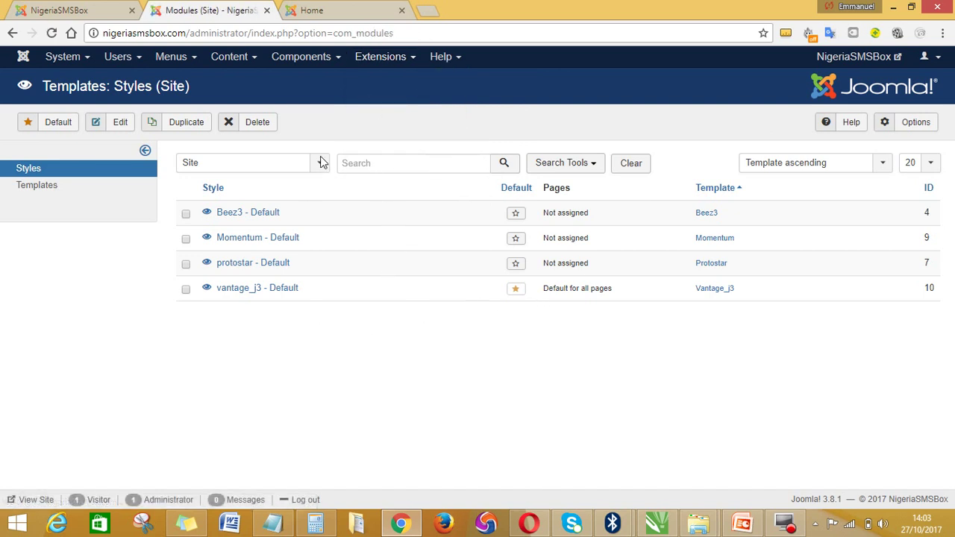
pyautogui.scroll(-2, 334, 302)
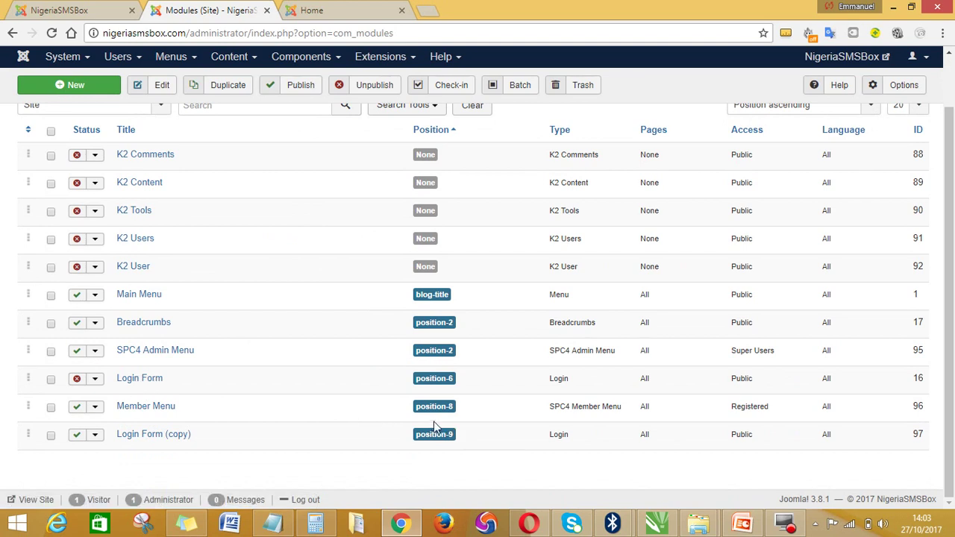
pyautogui.click(162, 409)
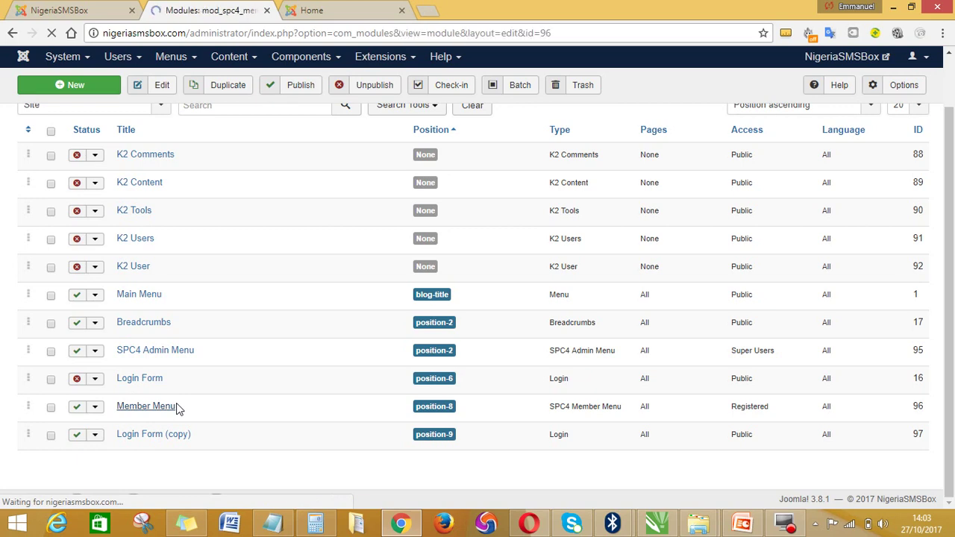
# Step: Change the Member Menu position from position-8 to Sidebar B [sidebar-b] via the position search
pyautogui.scroll(-3, 340, 367)
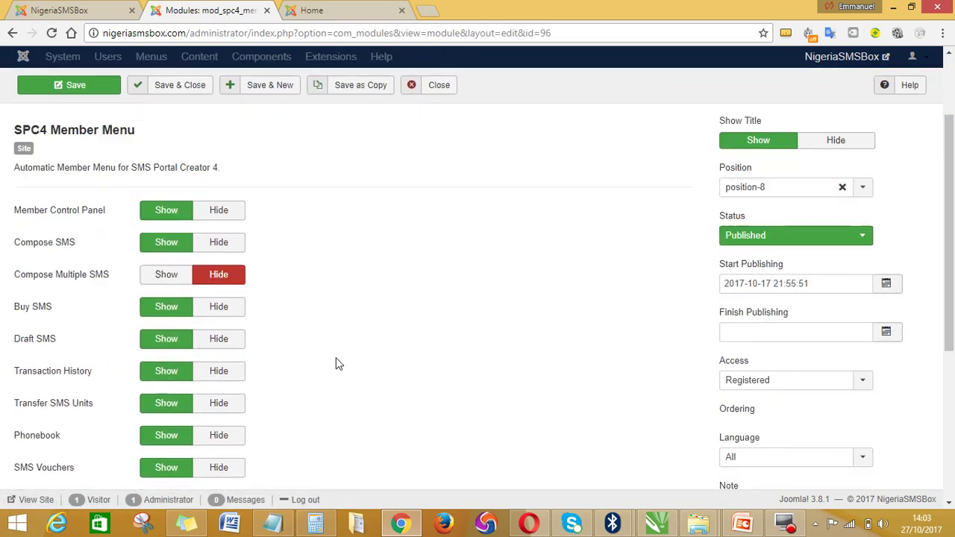
pyautogui.scroll(1, 612, 269)
pyautogui.scroll(2, 741, 174)
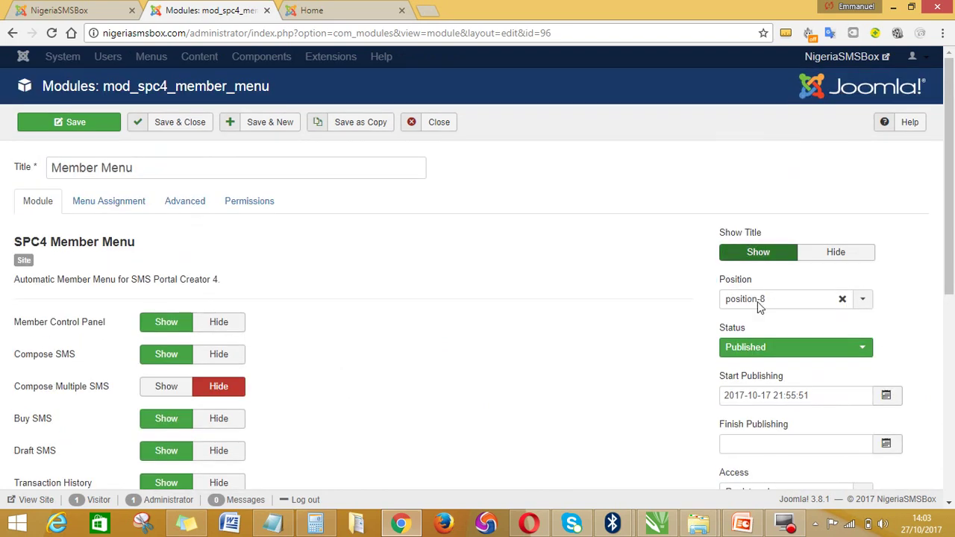
pyautogui.click(842, 301)
pyautogui.click(797, 301)
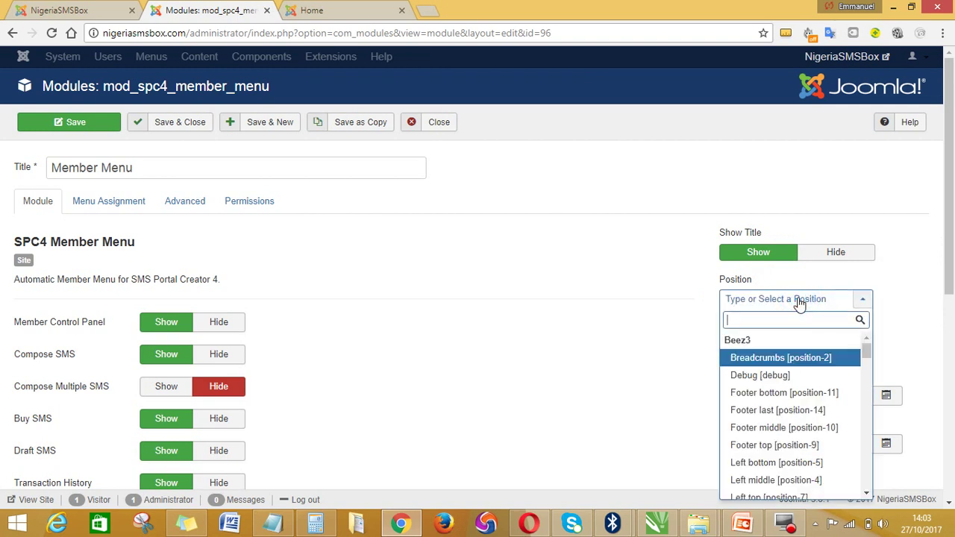
pyautogui.write('s')
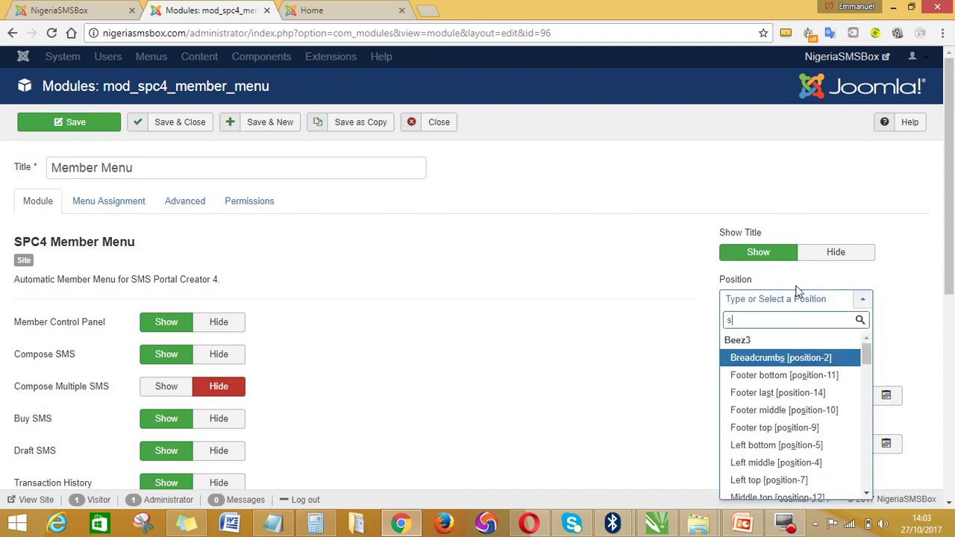
pyautogui.press('BackSpace')
pyautogui.write('side')
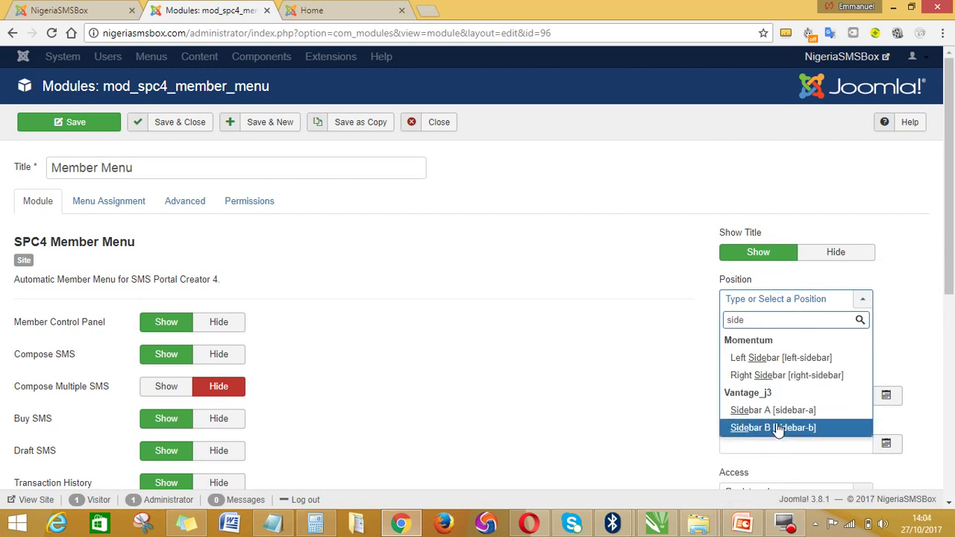
pyautogui.click(778, 431)
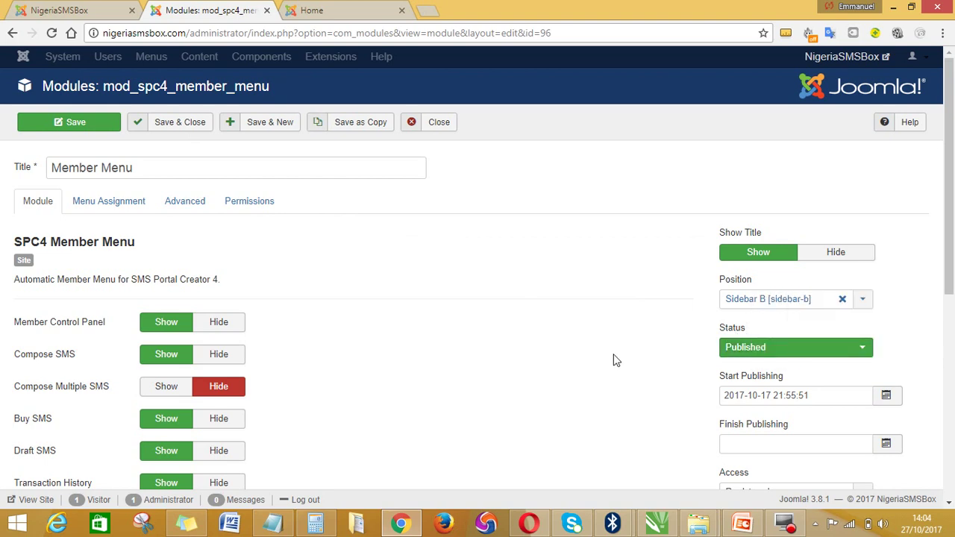
# Step: Review the Member Menu module settings and Save & Close
pyautogui.scroll(-2, 650, 368)
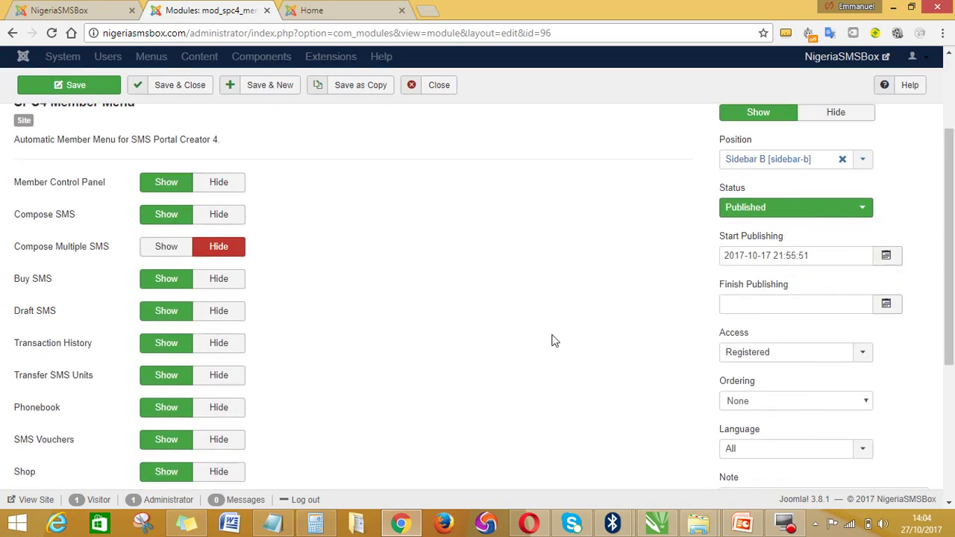
pyautogui.scroll(-4, 571, 334)
pyautogui.scroll(6, 577, 333)
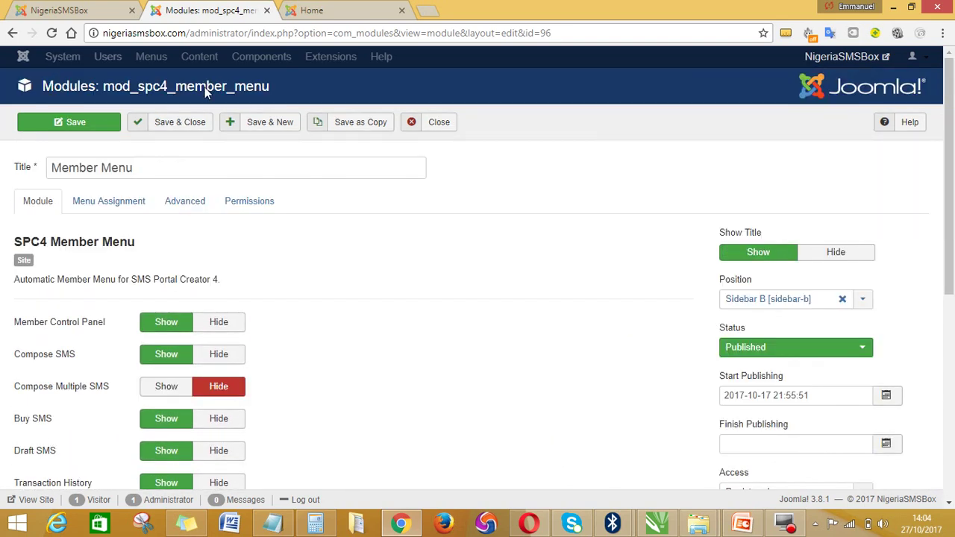
pyautogui.click(177, 127)
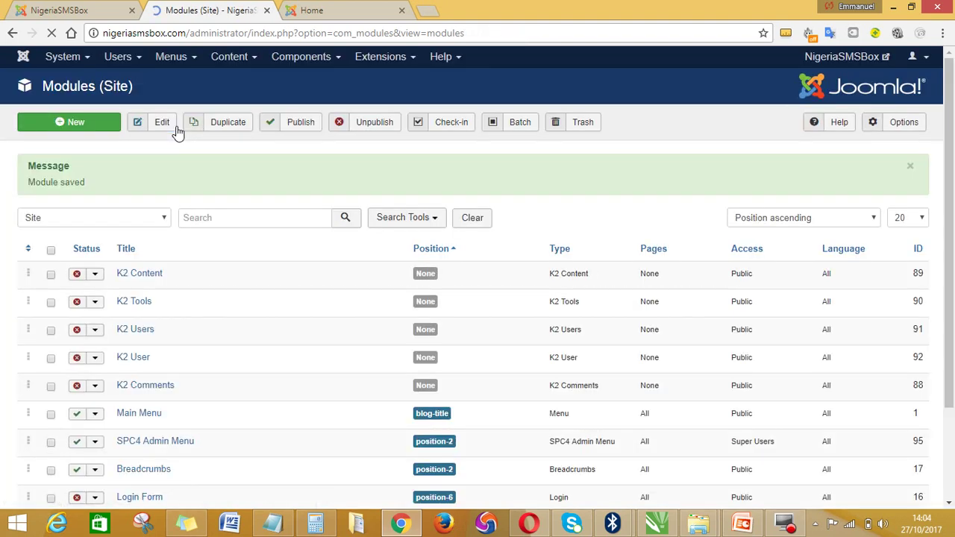
# Step: Reload the frontend Compose SMS page to see the updated sidebar layout
pyautogui.scroll(-2, 347, 343)
pyautogui.scroll(-1, 347, 344)
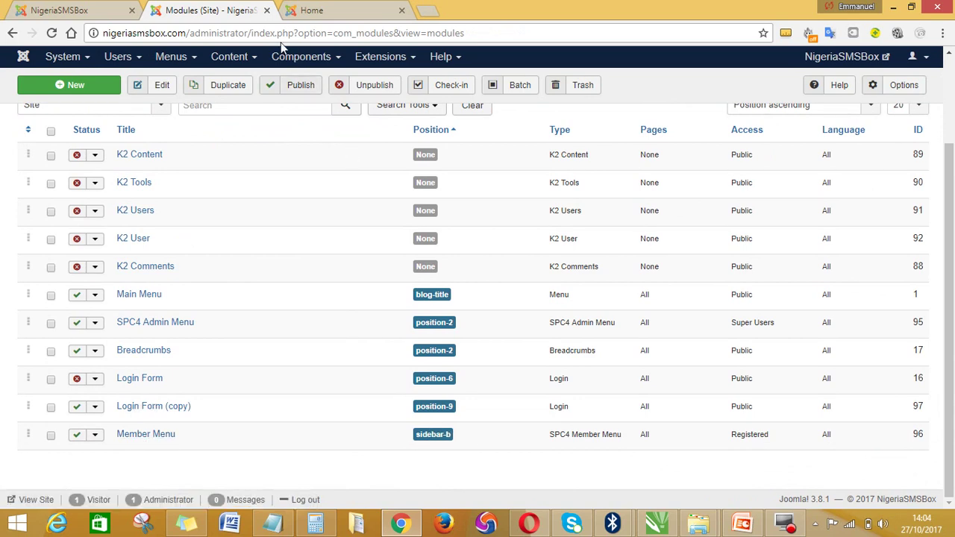
pyautogui.click(74, 9)
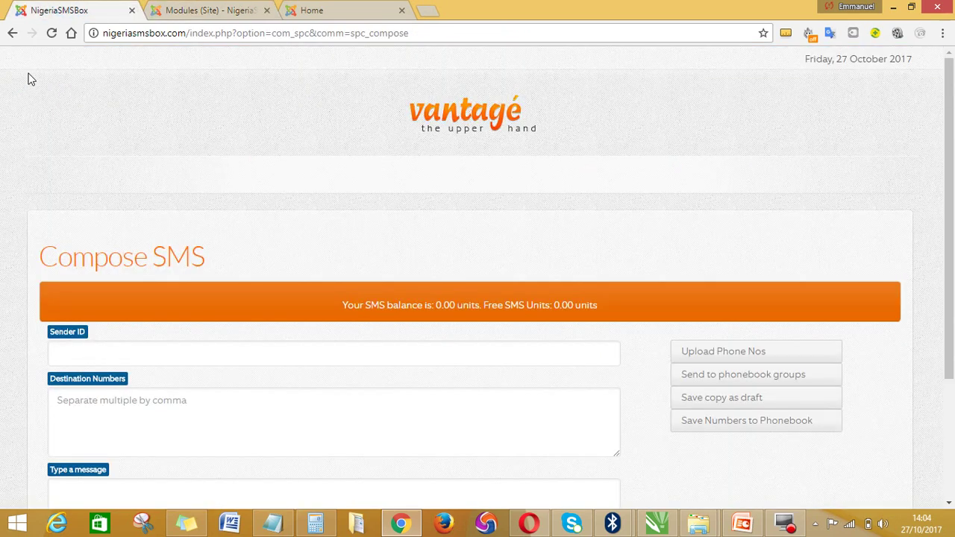
pyautogui.click(51, 34)
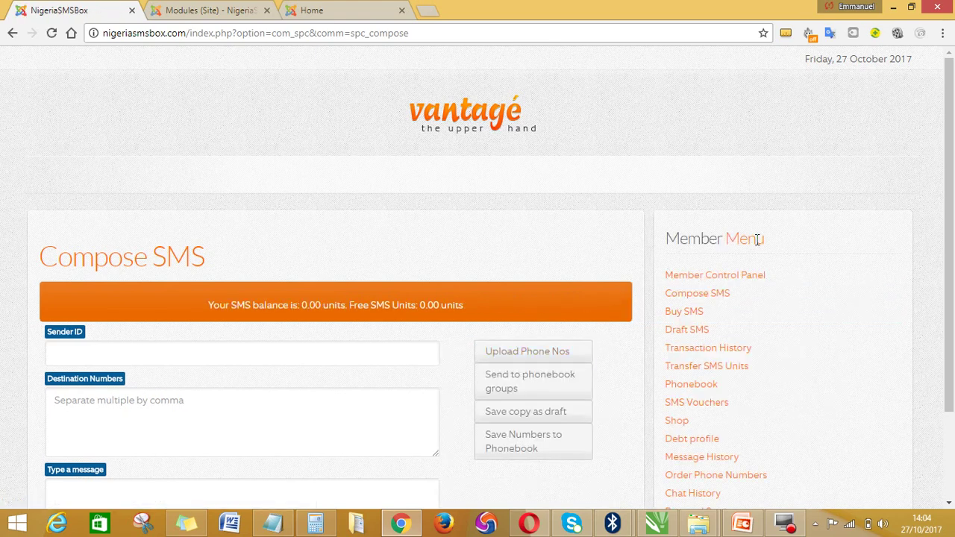
pyautogui.scroll(-3, 723, 314)
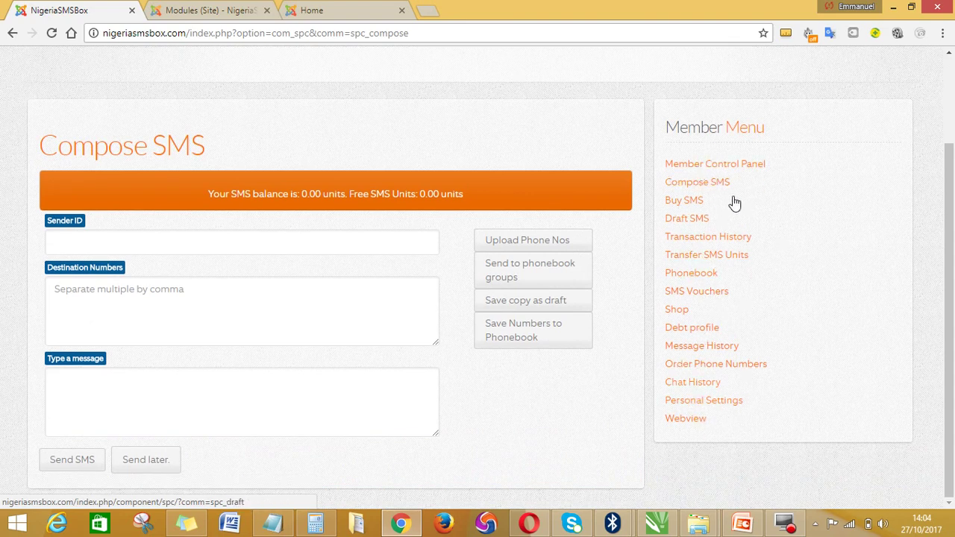
# Step: Open Member Control Panel, then return to Compose SMS through the sidebar Member Menu
pyautogui.click(700, 167)
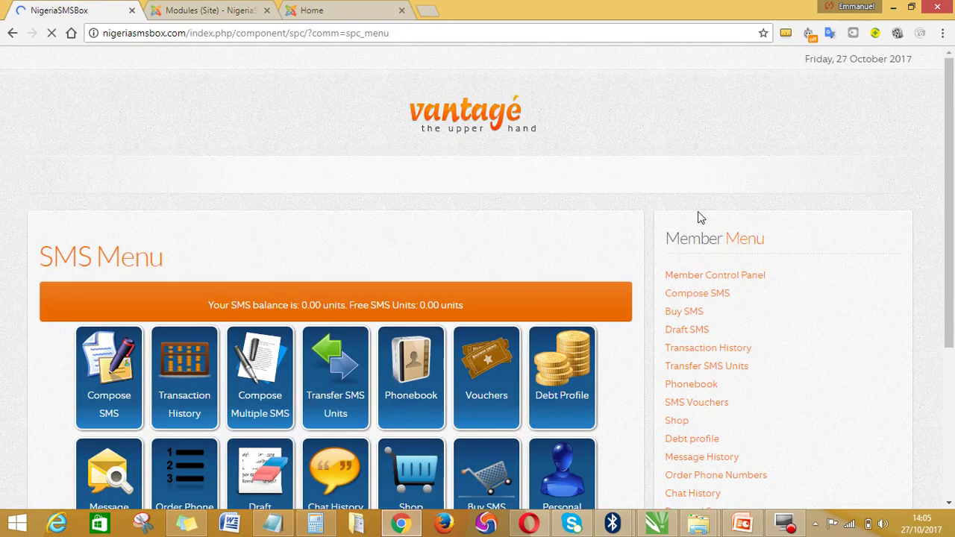
pyautogui.scroll(-3, 698, 214)
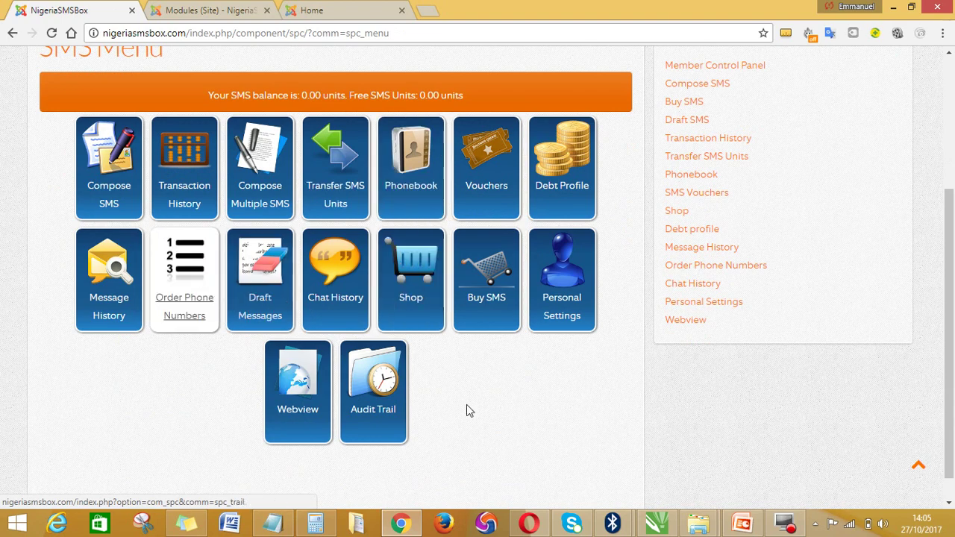
pyautogui.scroll(1, 746, 261)
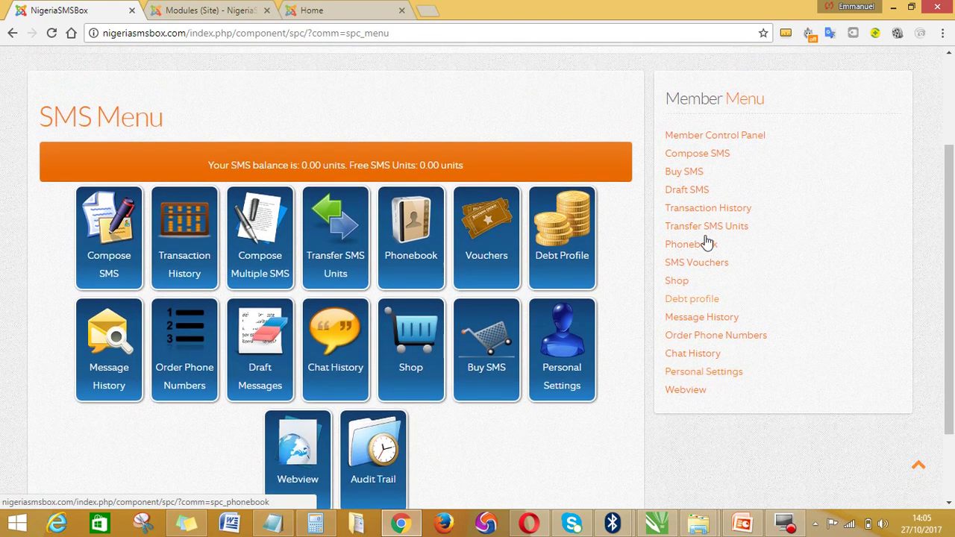
pyautogui.click(699, 155)
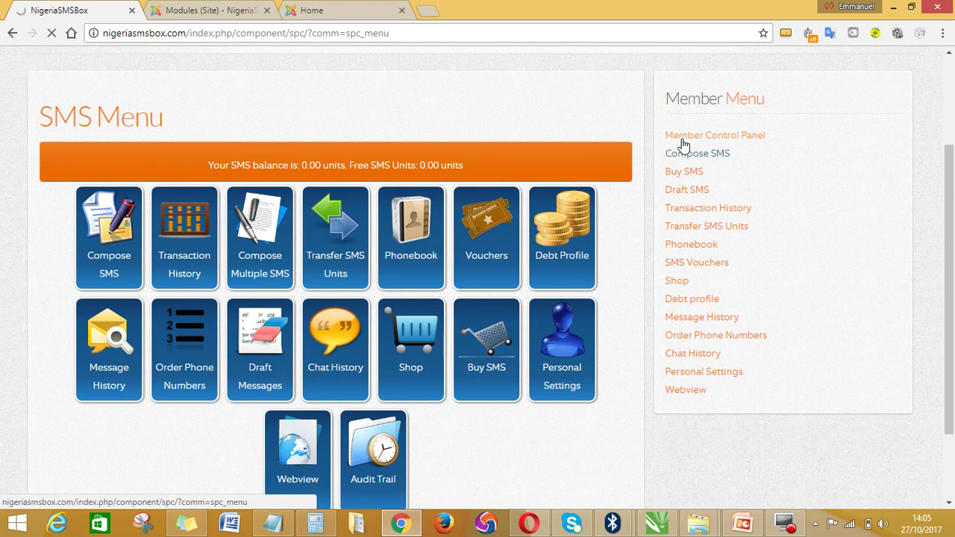
# Step: Reveal the Send later date fields on Compose SMS, then return to the Modules (Site) tab
pyautogui.scroll(-2, 484, 203)
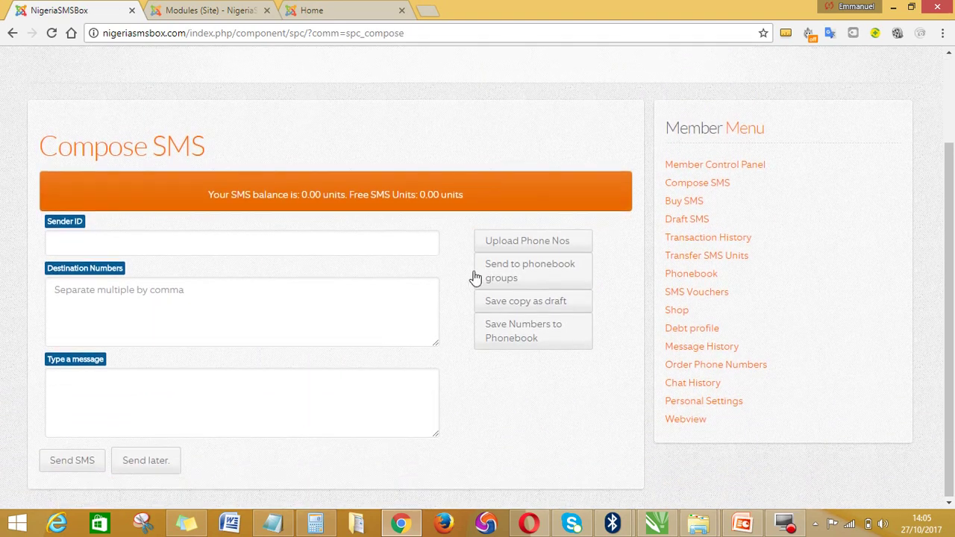
pyautogui.click(140, 469)
pyautogui.scroll(-1, 250, 481)
pyautogui.scroll(-1, 250, 482)
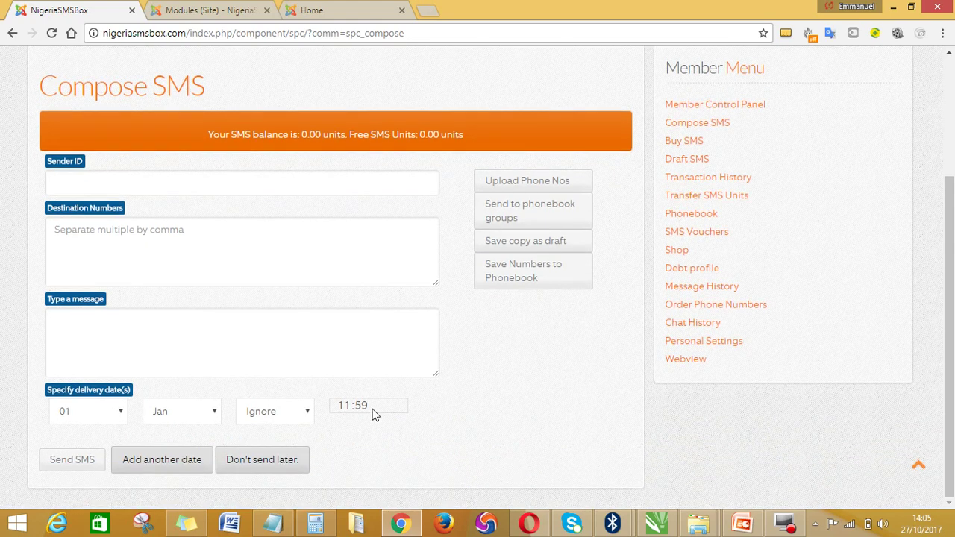
pyautogui.scroll(6, 211, 139)
pyautogui.click(222, 11)
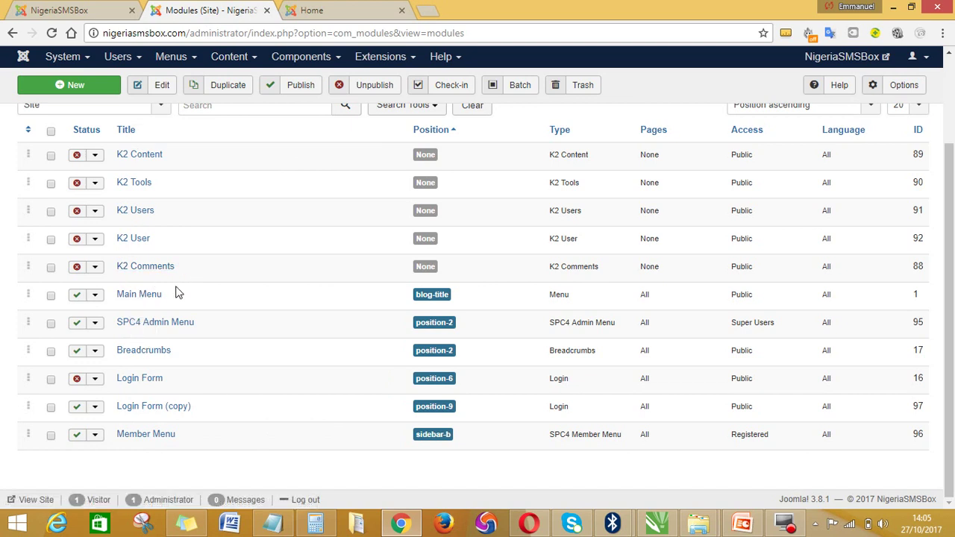
# Step: Move SPC4 Admin Menu from position-2 to Sidebar B [sidebar-b], show its title, and Save & Close
pyautogui.click(162, 328)
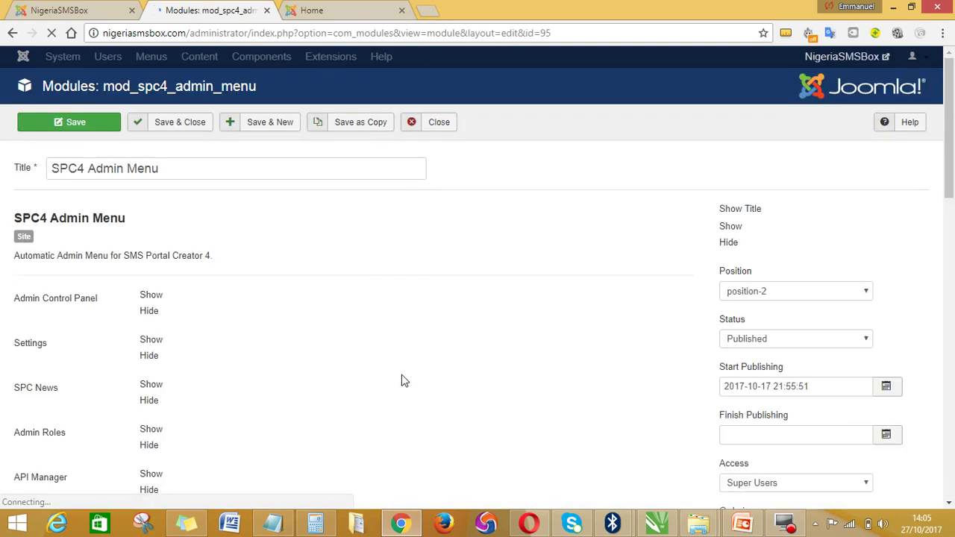
pyautogui.scroll(-1, 679, 316)
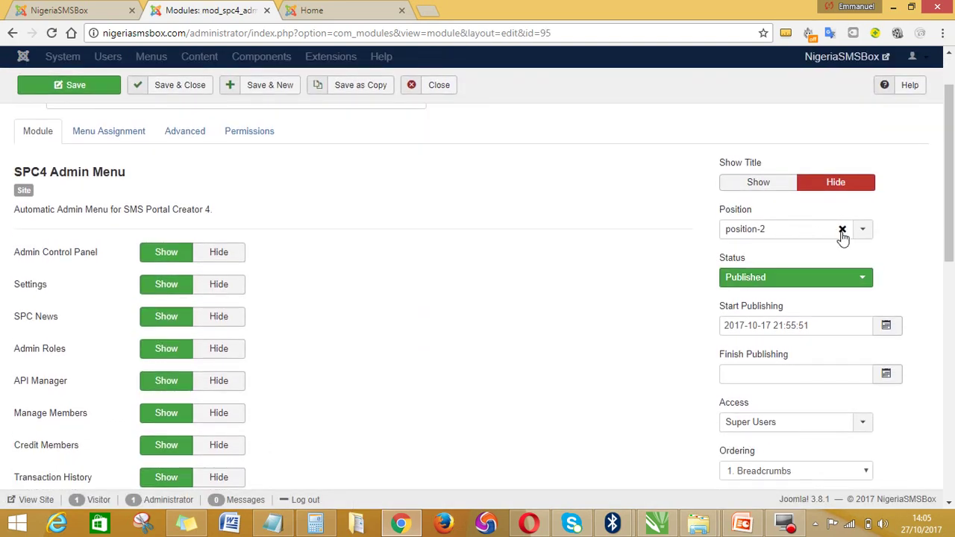
pyautogui.click(842, 231)
pyautogui.click(782, 233)
pyautogui.write('side')
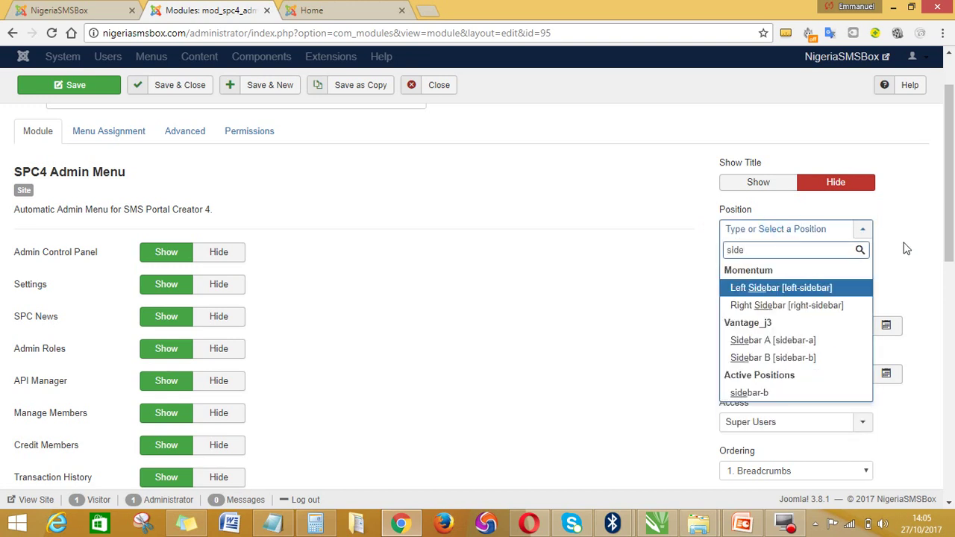
pyautogui.click(767, 358)
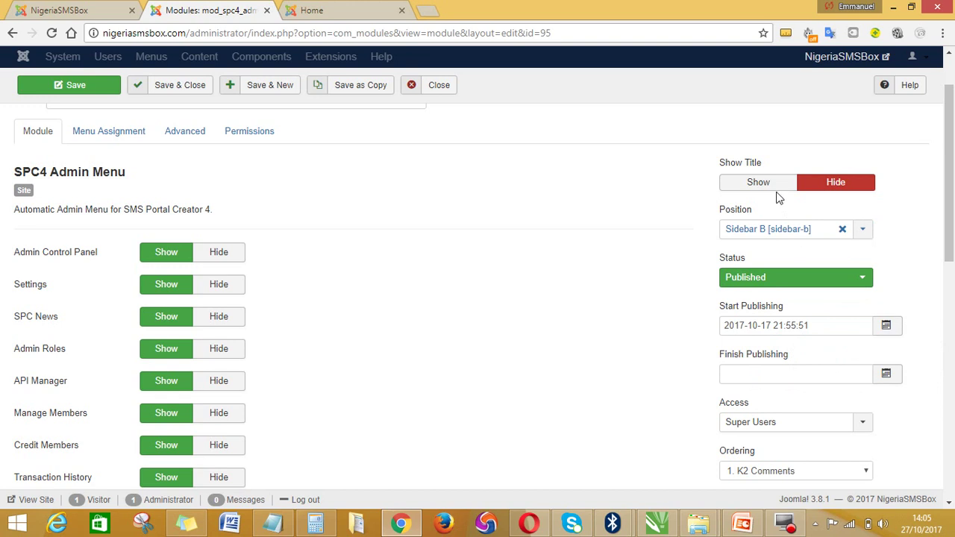
pyautogui.click(750, 185)
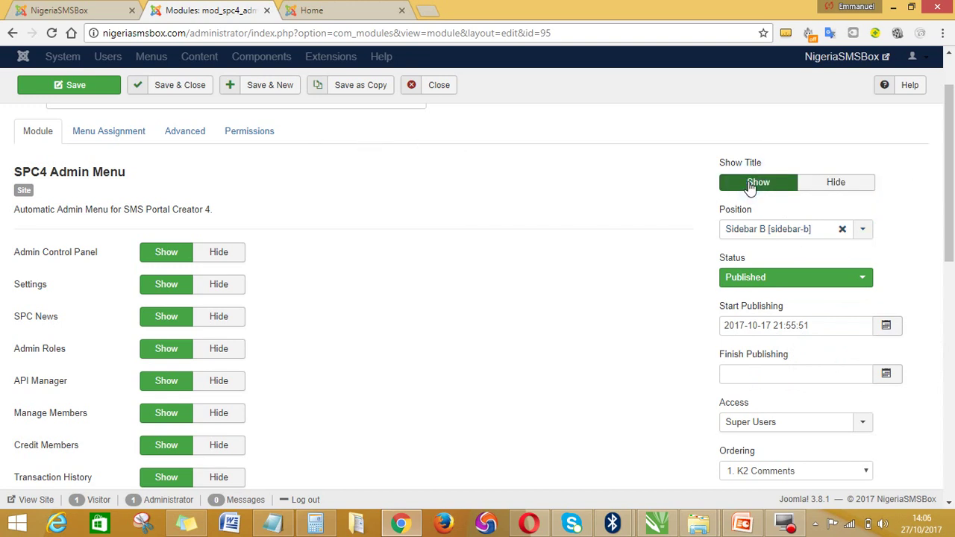
pyautogui.click(192, 87)
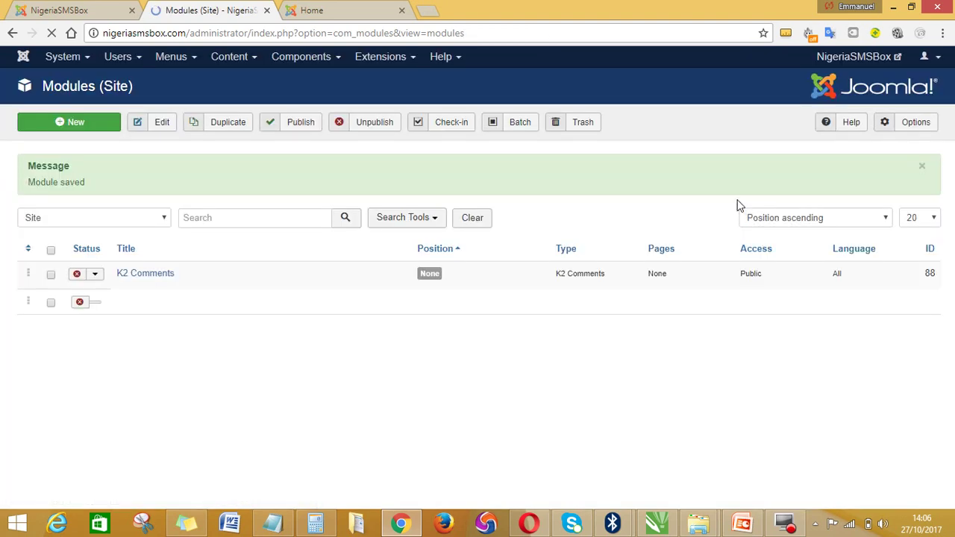
# Step: Reload the Compose SMS page and check the sidebar for the new SPC4 Admin Menu
pyautogui.click(79, 7)
pyautogui.scroll(-1, 715, 318)
pyautogui.scroll(-2, 714, 317)
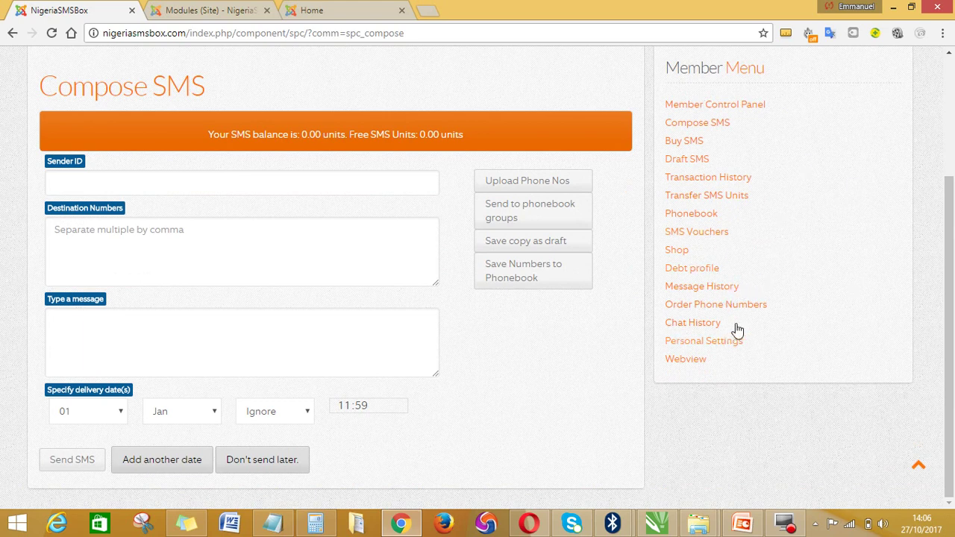
pyautogui.click(51, 34)
pyautogui.scroll(2, 575, 327)
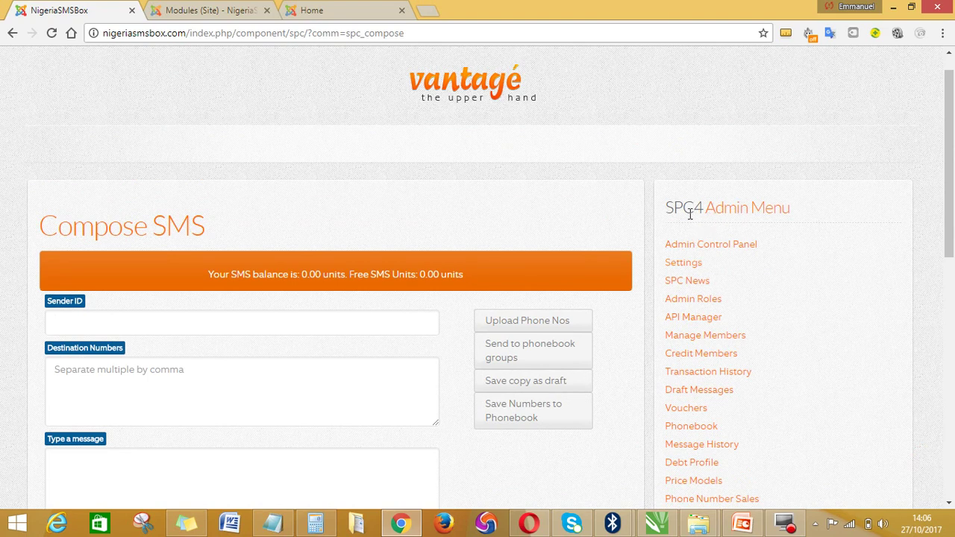
pyautogui.scroll(-8, 772, 235)
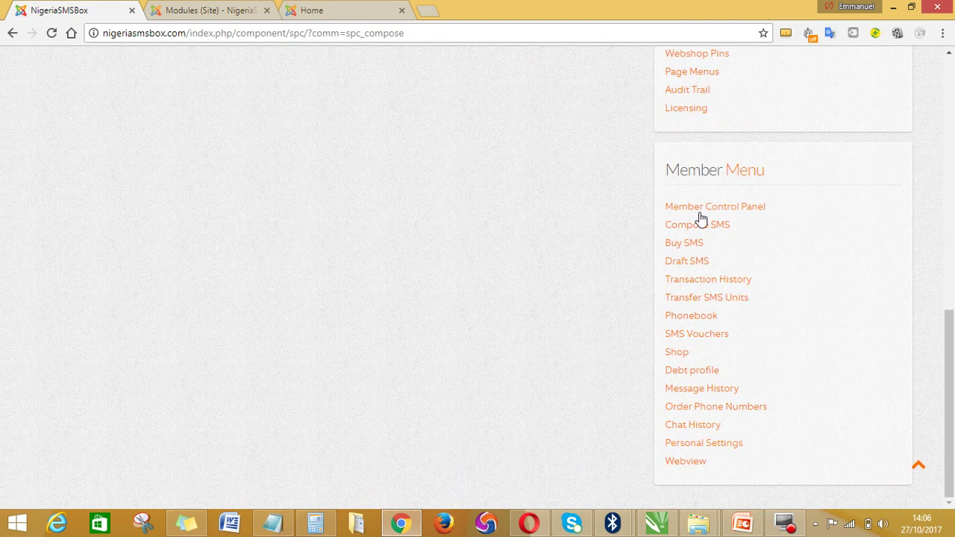
pyautogui.scroll(8, 706, 348)
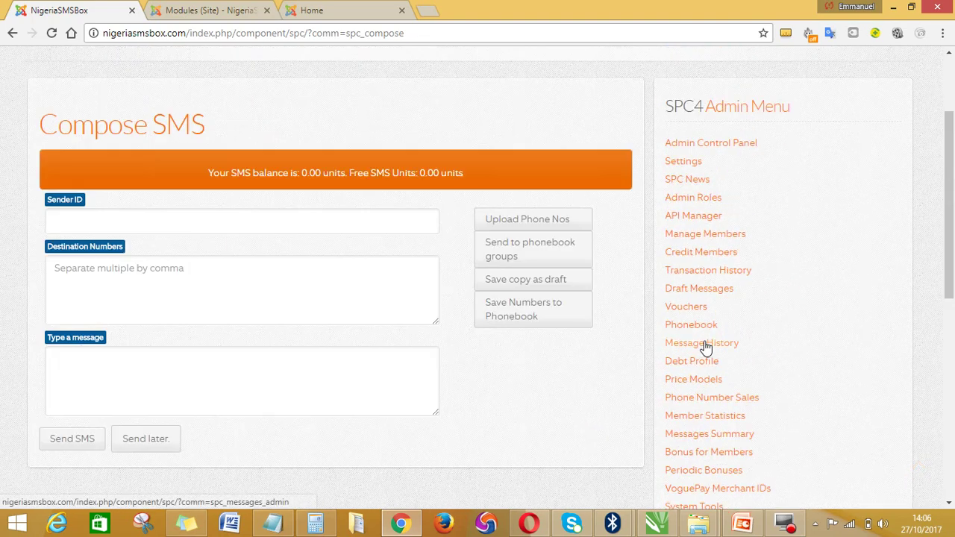
# Step: Reopen the SPC4 Admin Menu module's edit page from the site modules list
pyautogui.click(185, 11)
pyautogui.scroll(-2, 276, 321)
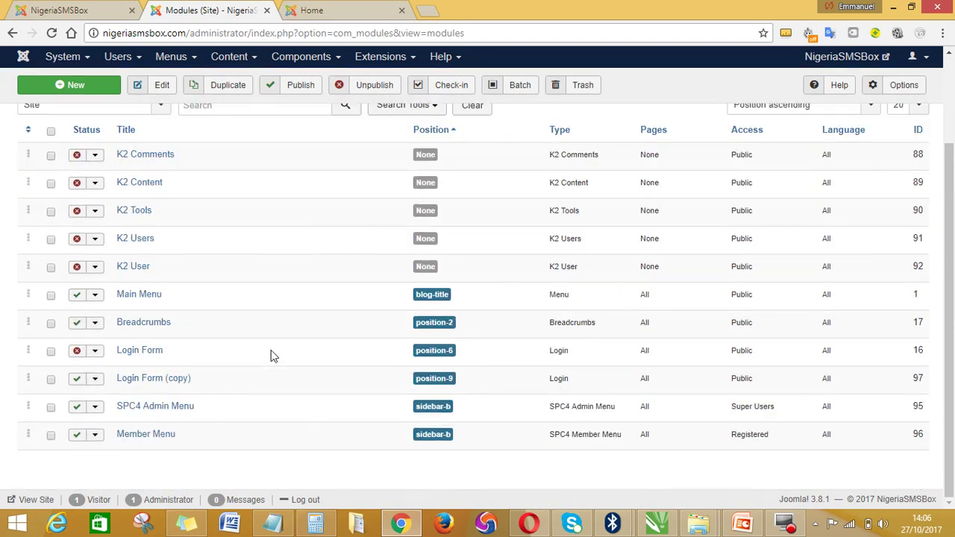
pyautogui.click(164, 410)
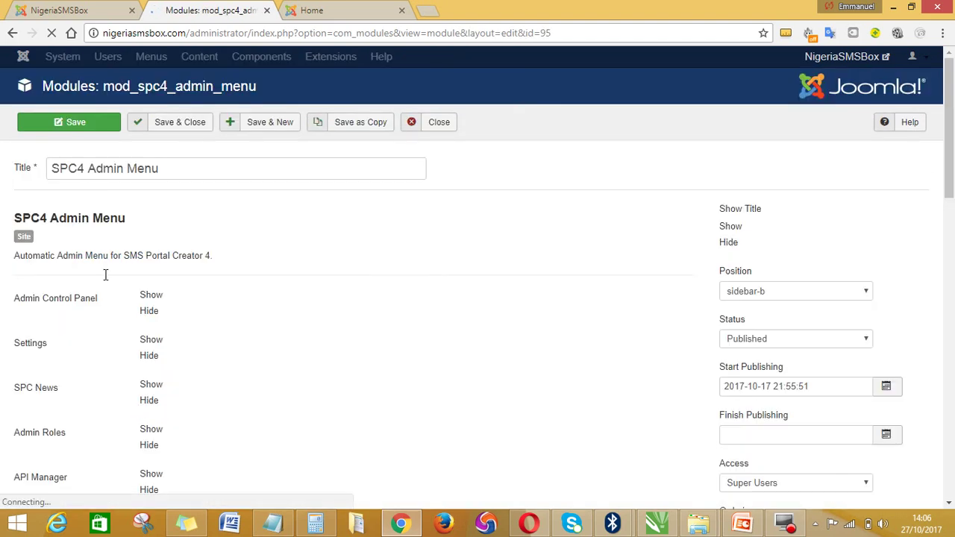
# Step: Strip the 'SPC4 ' prefix so the module is titled 'Admin Menu', keeping it Published
pyautogui.moveTo(87, 168); pyautogui.dragTo(41, 172)
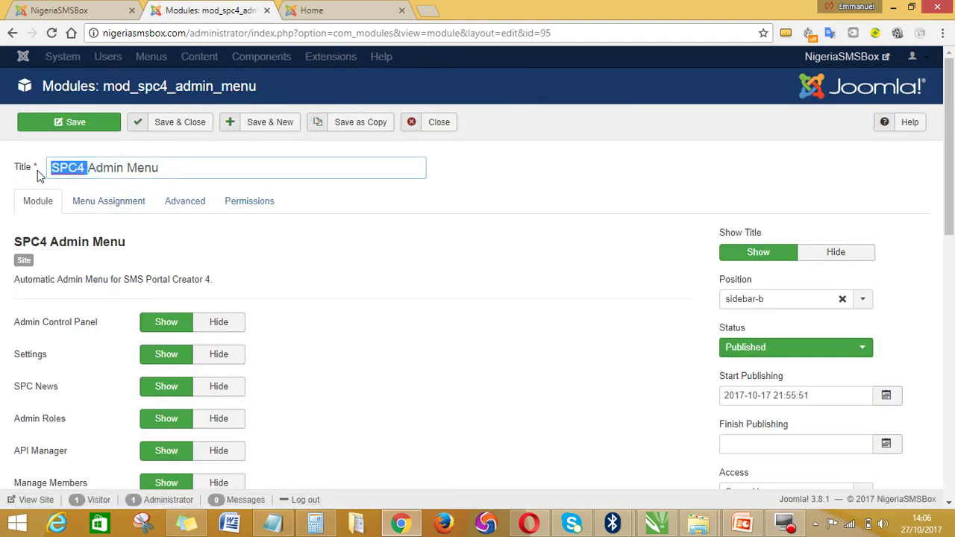
pyautogui.press('BackSpace')
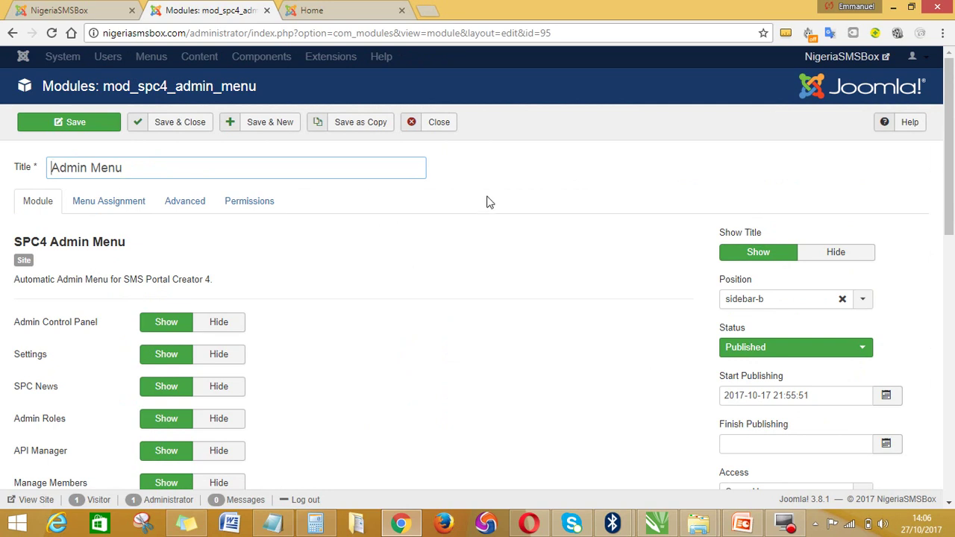
pyautogui.scroll(-1, 551, 339)
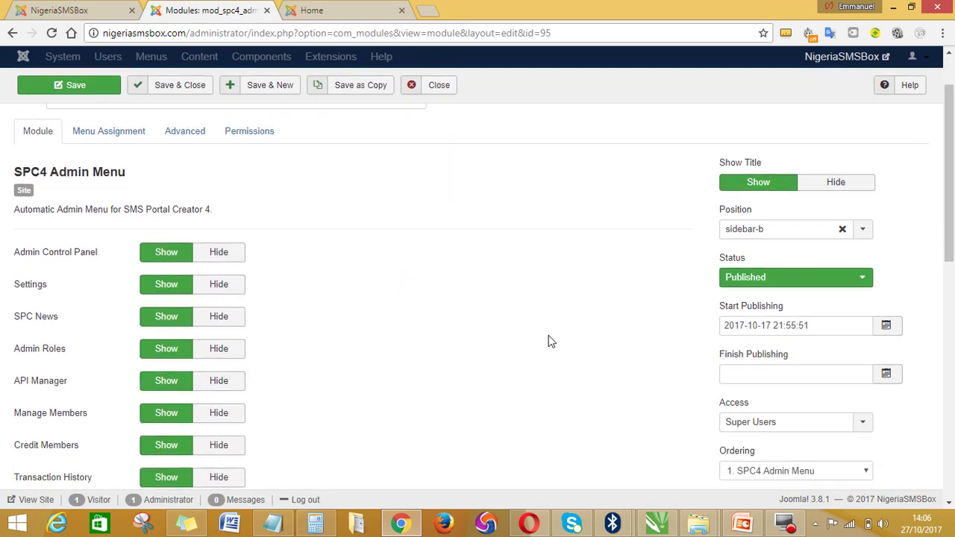
pyautogui.click(864, 277)
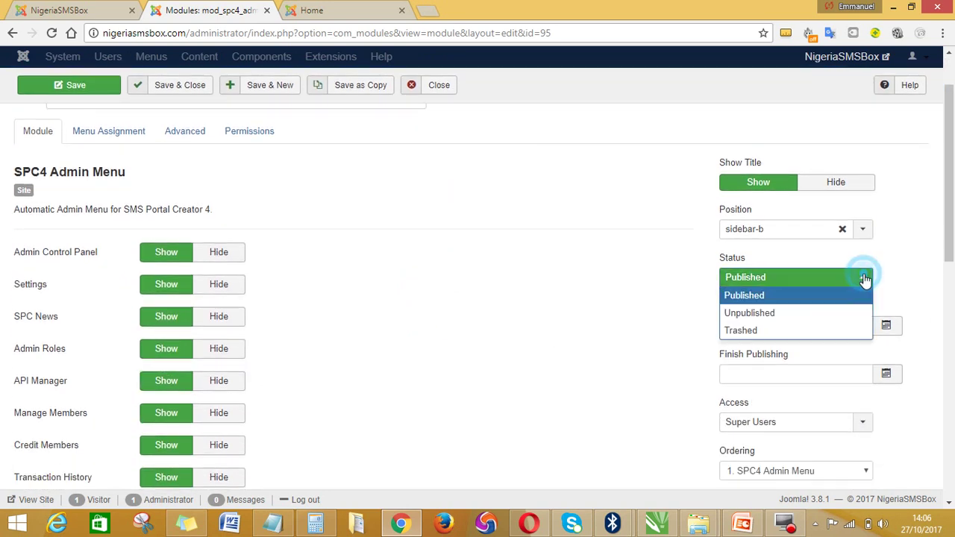
pyautogui.click(864, 276)
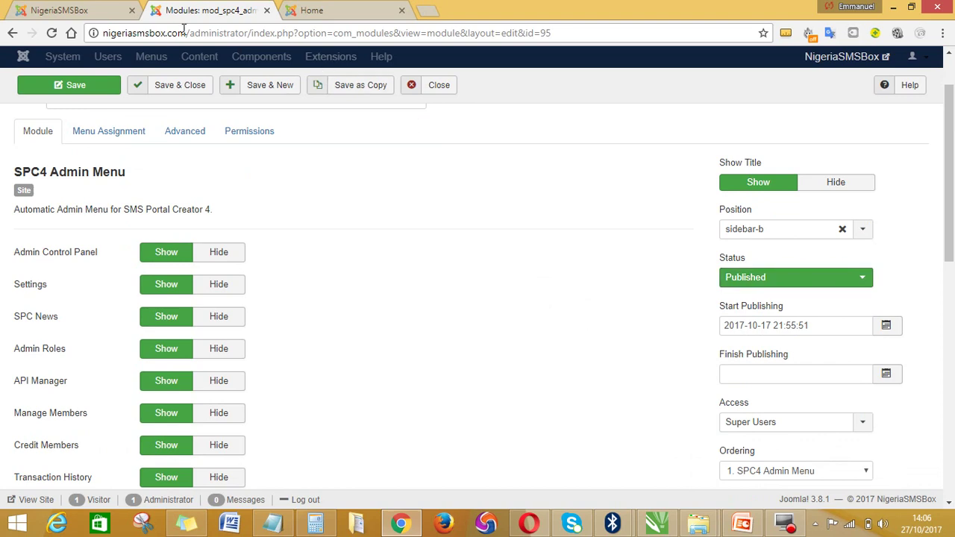
pyautogui.click(75, 7)
# Step: Back in the Admin Menu editor, review its Menu Assignment, Advanced and Permissions tabs
pyautogui.scroll(-6, 674, 406)
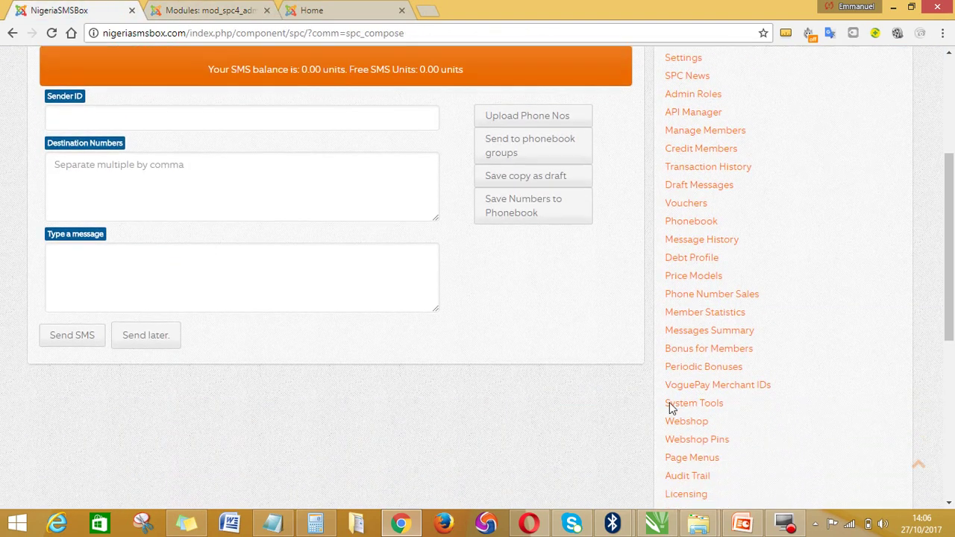
pyautogui.click(691, 365)
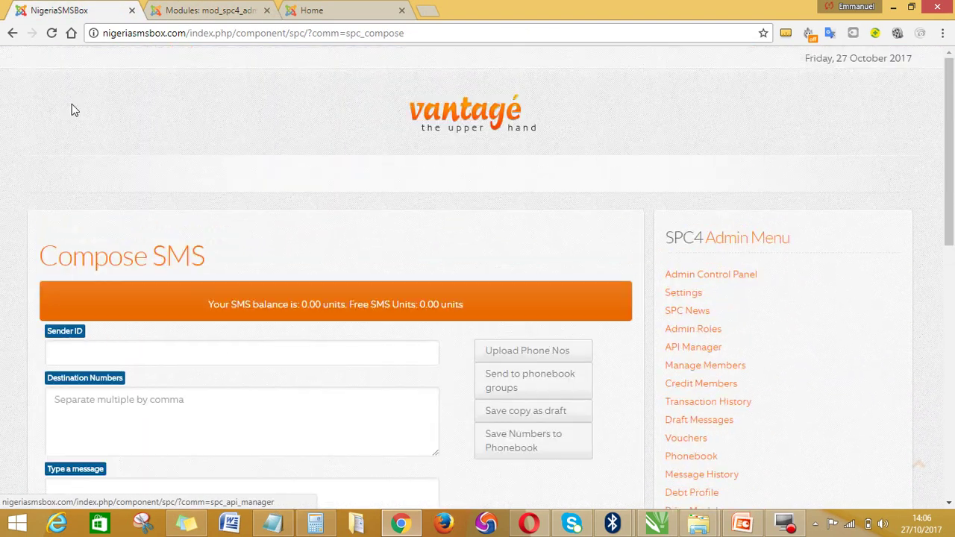
pyautogui.click(227, 13)
pyautogui.click(108, 133)
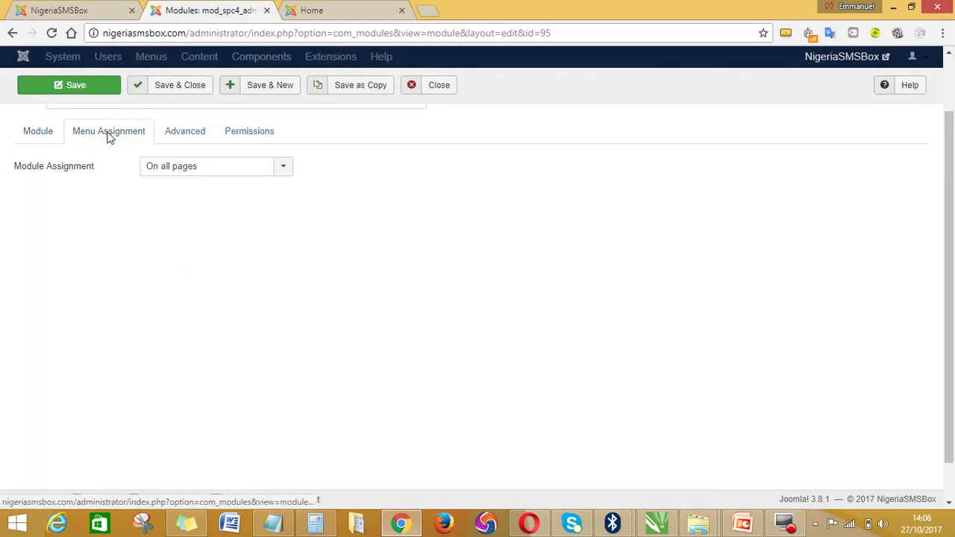
pyautogui.click(179, 140)
pyautogui.scroll(1, 81, 147)
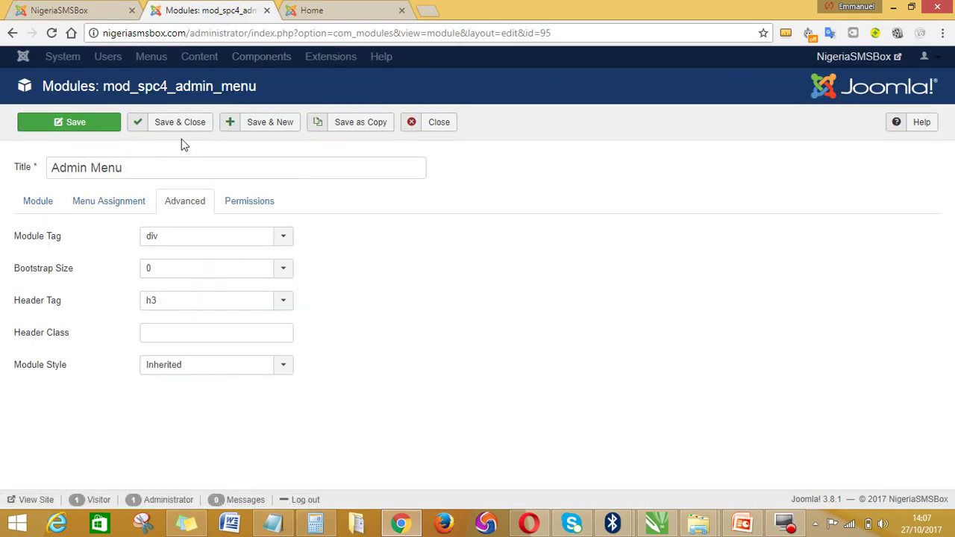
pyautogui.click(243, 202)
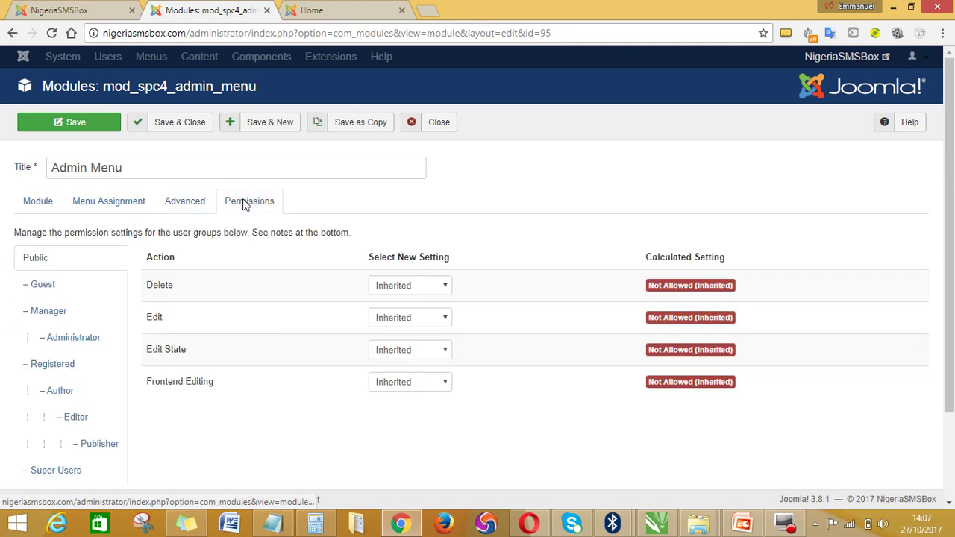
pyautogui.click(42, 197)
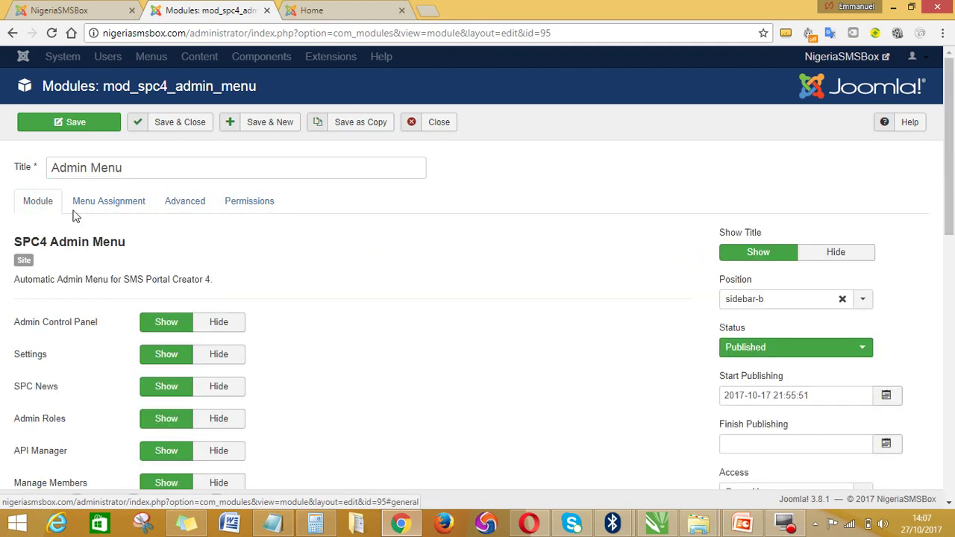
# Step: Set the Admin Menu module's ordering to '2. Member Menu'
pyautogui.scroll(-1, 432, 328)
pyautogui.scroll(-3, 448, 329)
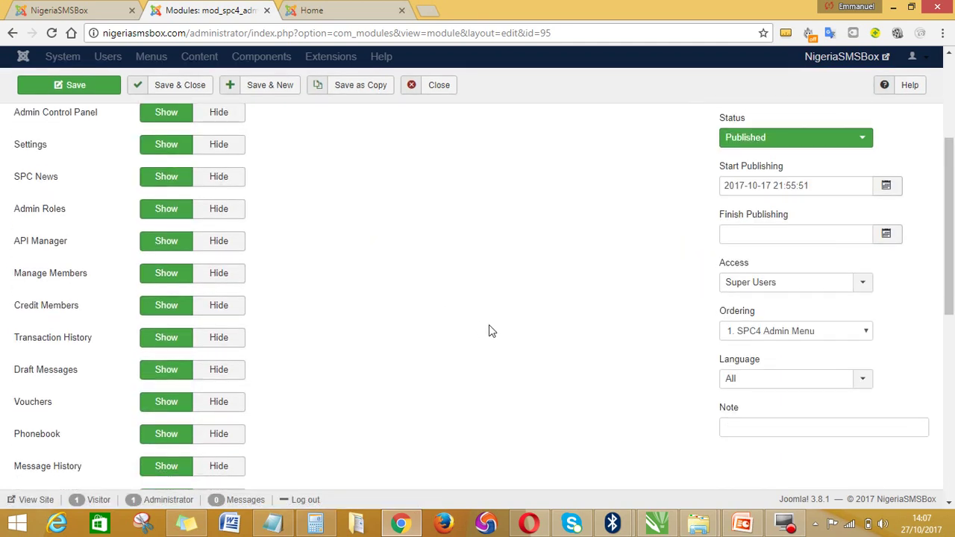
pyautogui.click(785, 333)
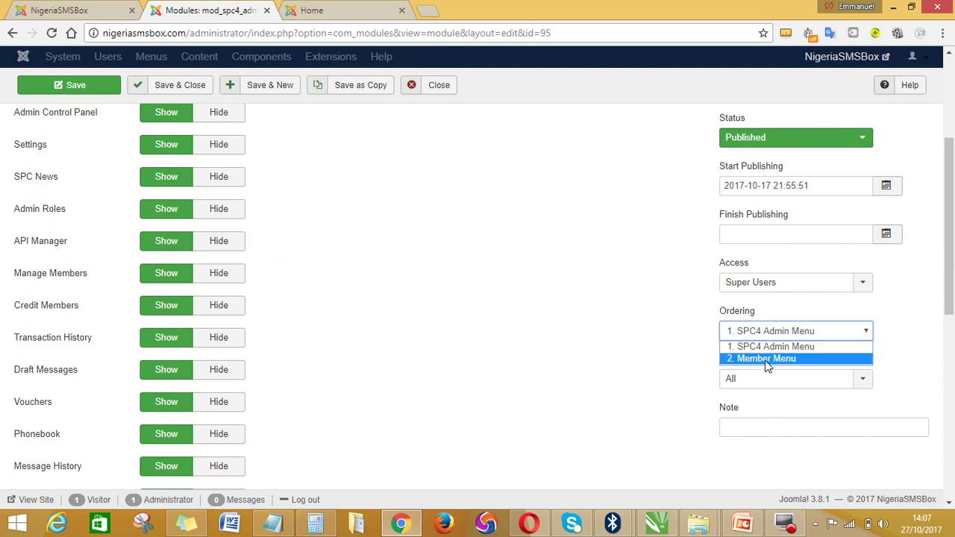
pyautogui.click(767, 360)
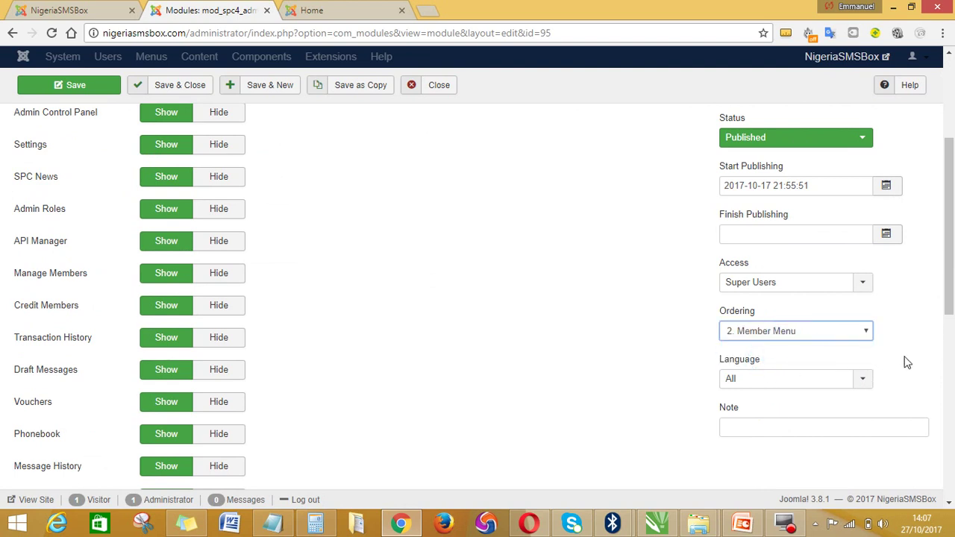
pyautogui.click(561, 302)
pyautogui.scroll(3, 486, 294)
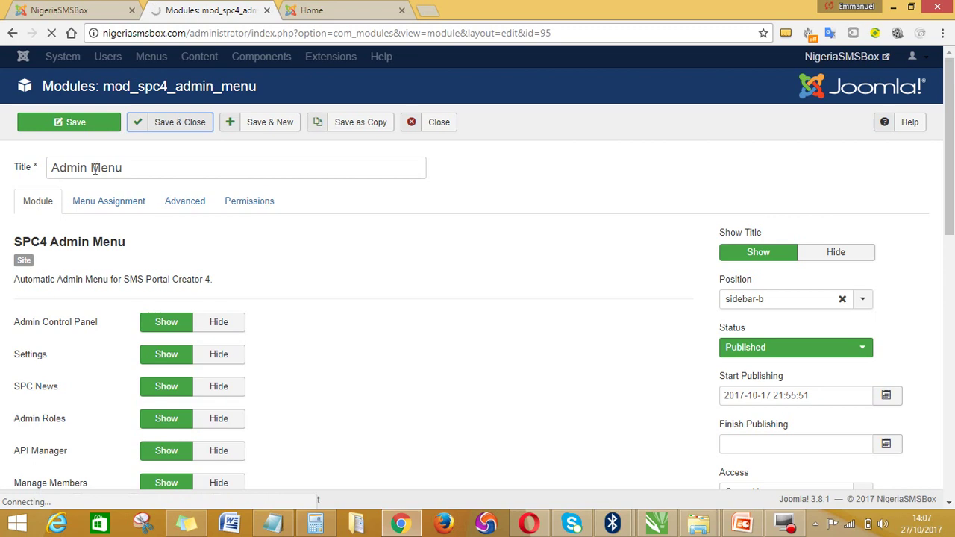
# Step: Reload Compose SMS and scroll the sidebar to check the Member Menu sits above the Admin Menu
pyautogui.click(60, 9)
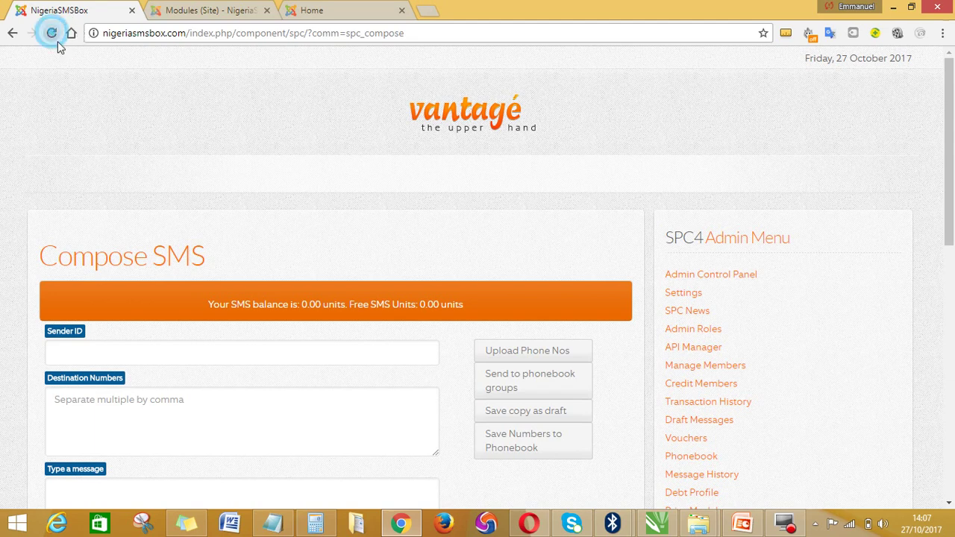
pyautogui.click(52, 34)
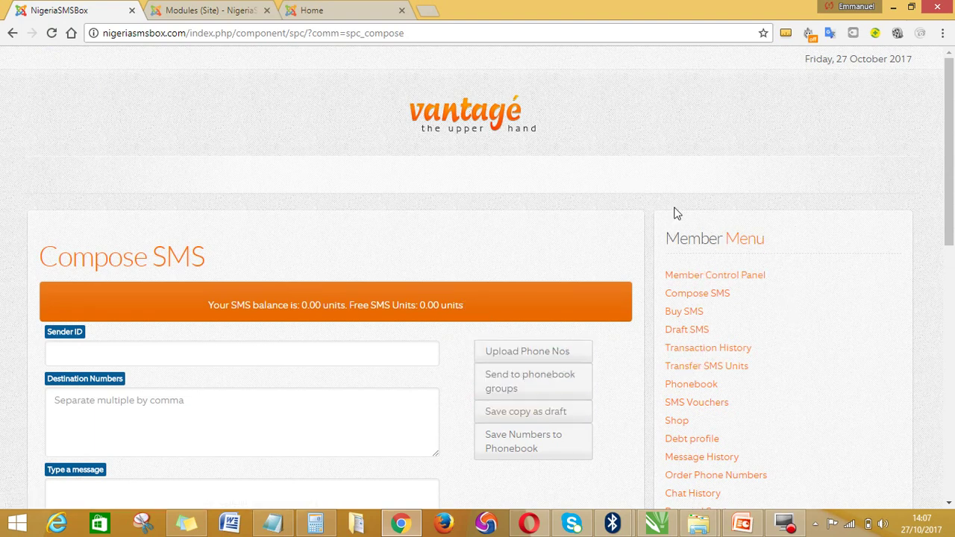
pyautogui.scroll(-3, 716, 278)
pyautogui.scroll(-1, 701, 283)
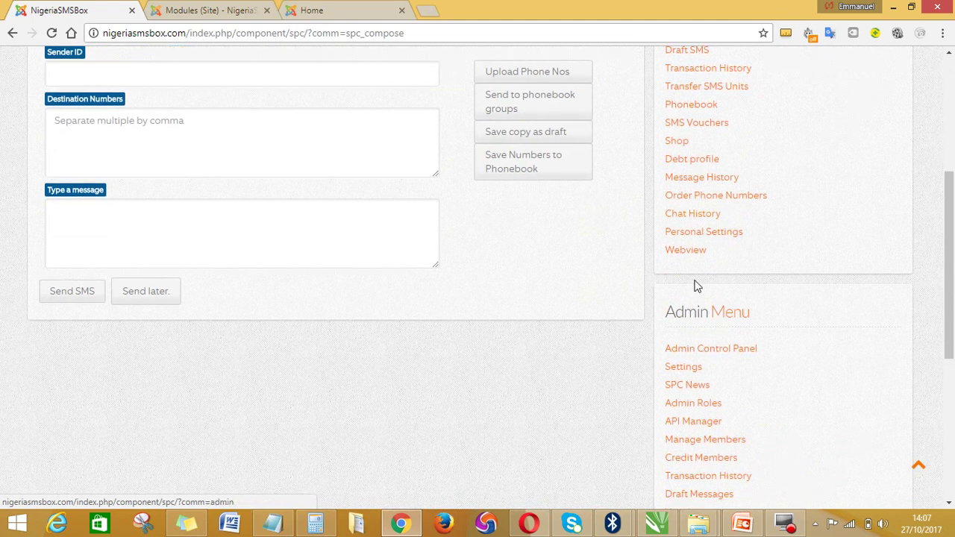
pyautogui.scroll(-2, 714, 420)
pyautogui.scroll(-1, 724, 455)
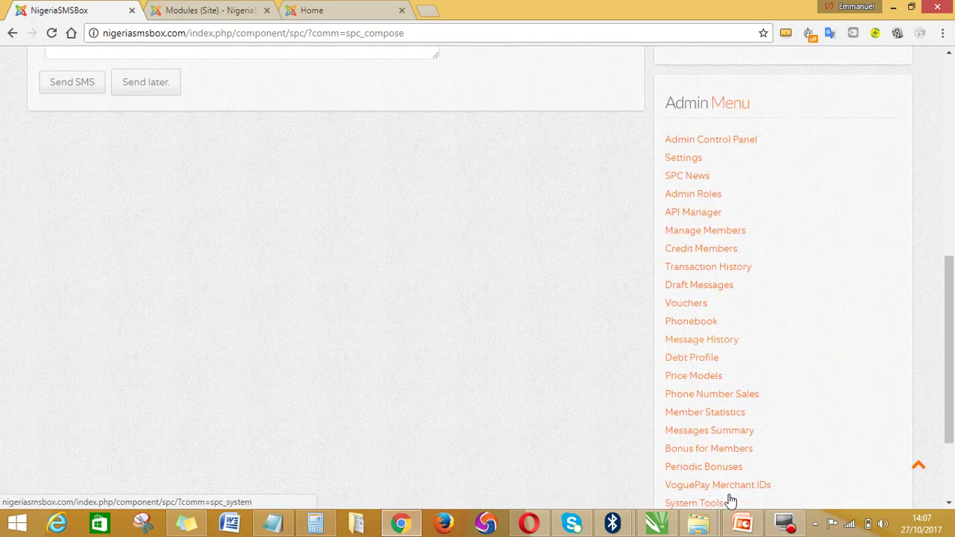
pyautogui.scroll(-1, 671, 425)
pyautogui.scroll(4, 468, 359)
pyautogui.scroll(3, 467, 366)
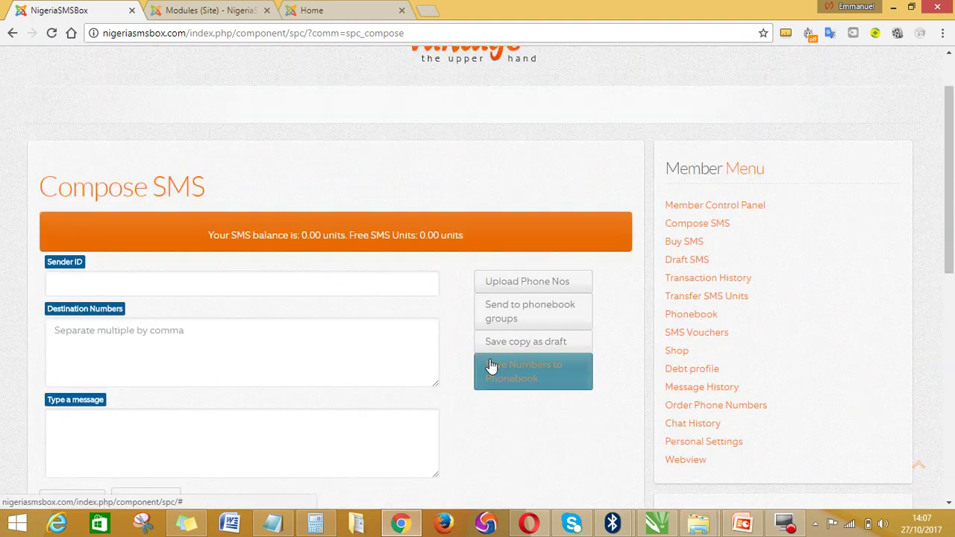
pyautogui.scroll(1, 486, 374)
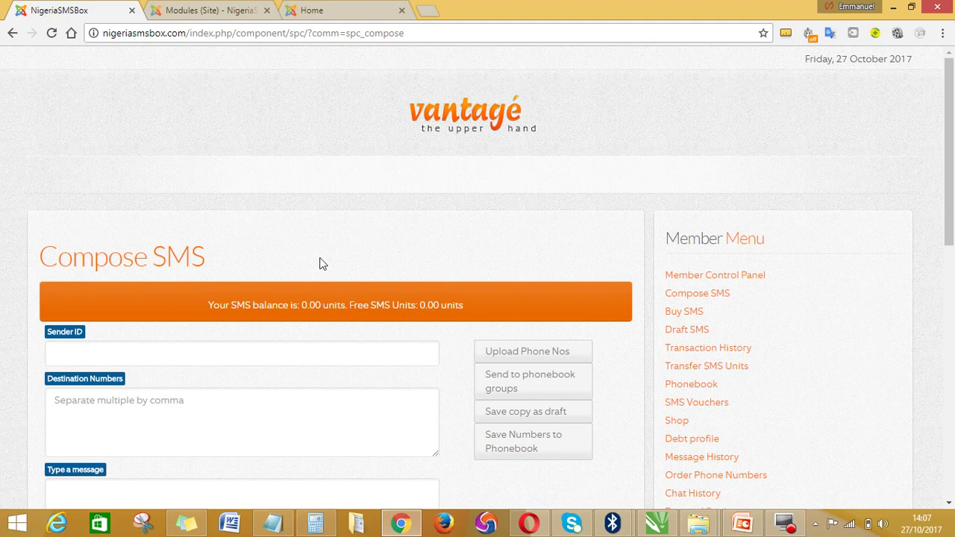
pyautogui.tripleClick(34, 54)
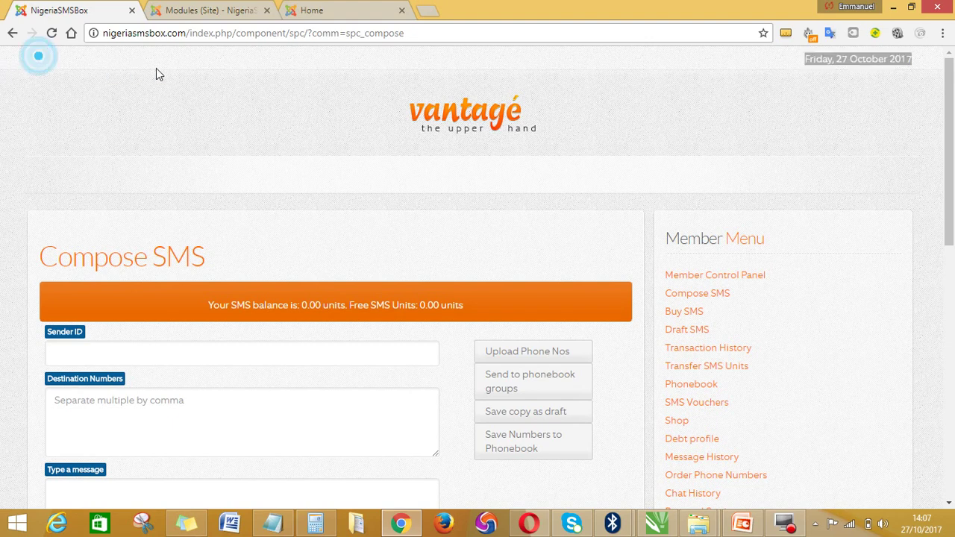
pyautogui.click(79, 56)
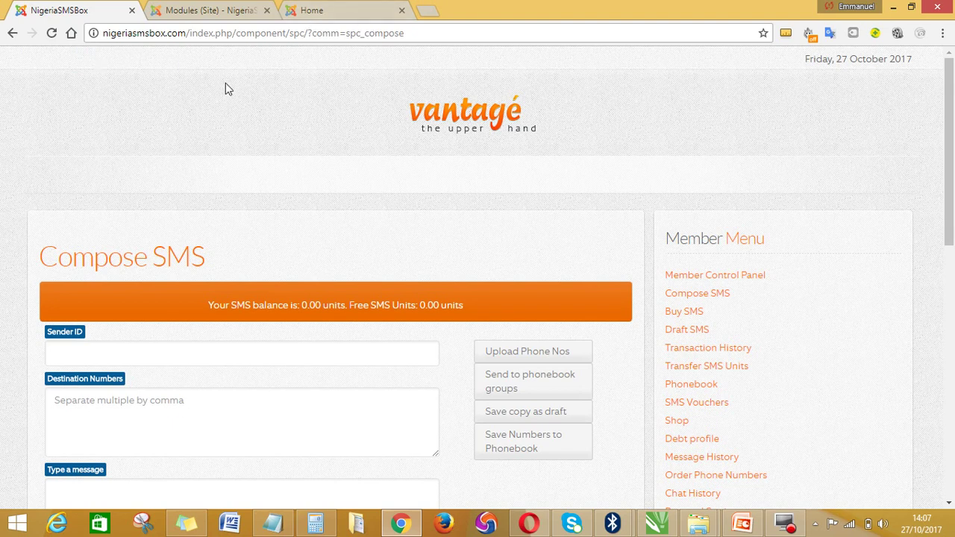
# Step: Compare the template's tp=1 module-positions preview with the Compose SMS page sidebars
pyautogui.click(328, 11)
pyautogui.scroll(3, 365, 265)
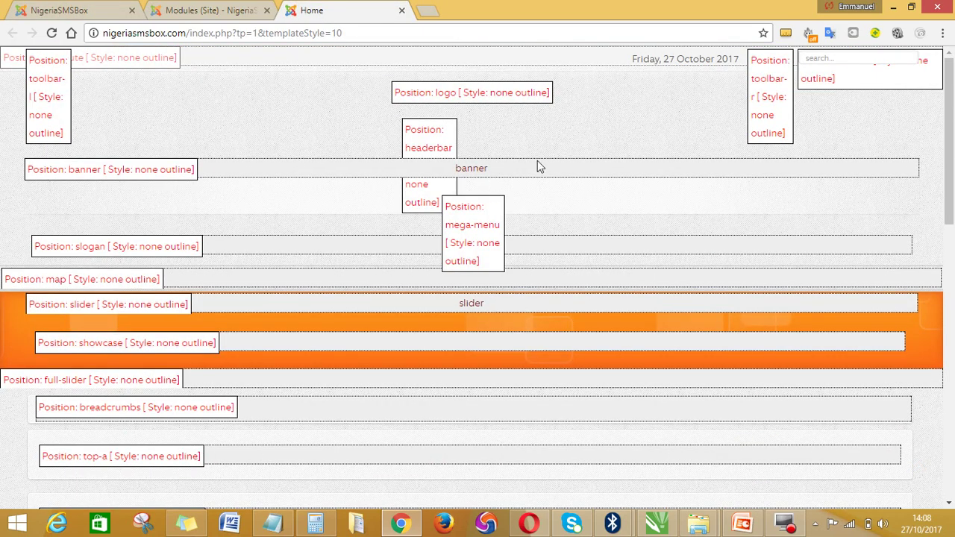
pyautogui.scroll(-2, 322, 221)
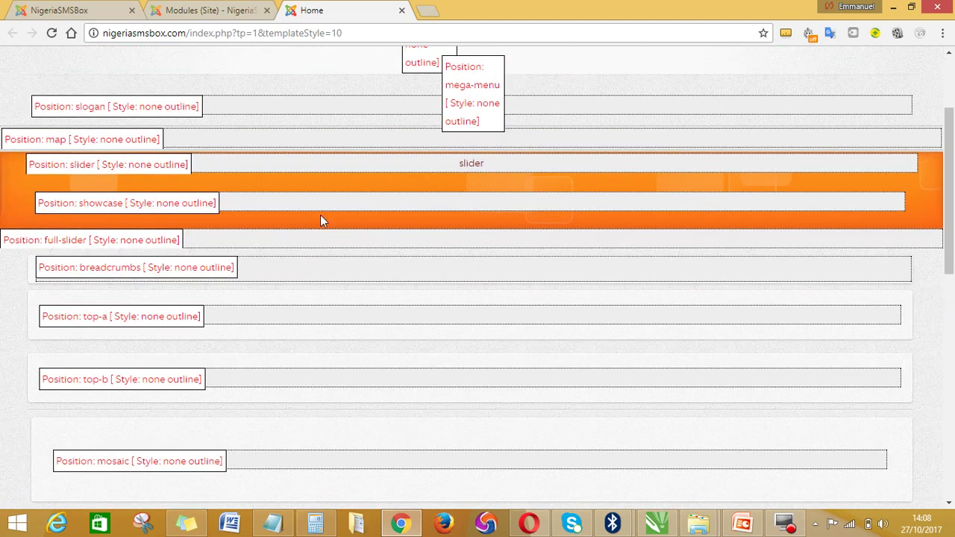
pyautogui.scroll(-3, 228, 314)
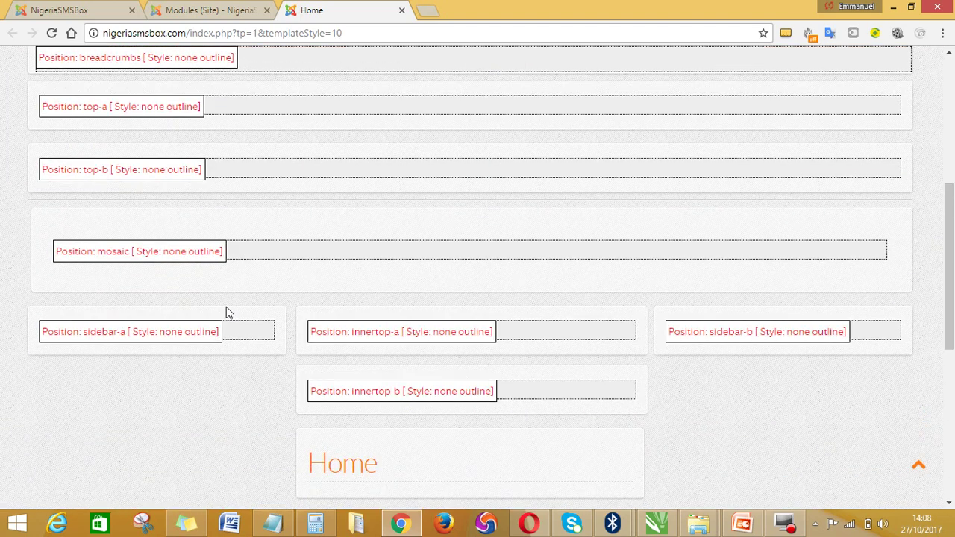
pyautogui.scroll(5, 176, 323)
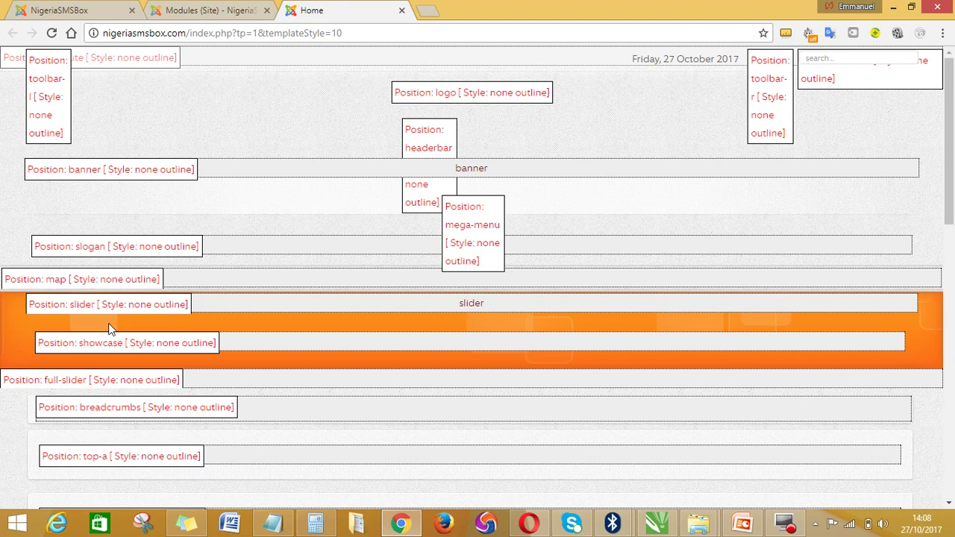
pyautogui.scroll(-4, 108, 324)
pyautogui.scroll(-8, 343, 358)
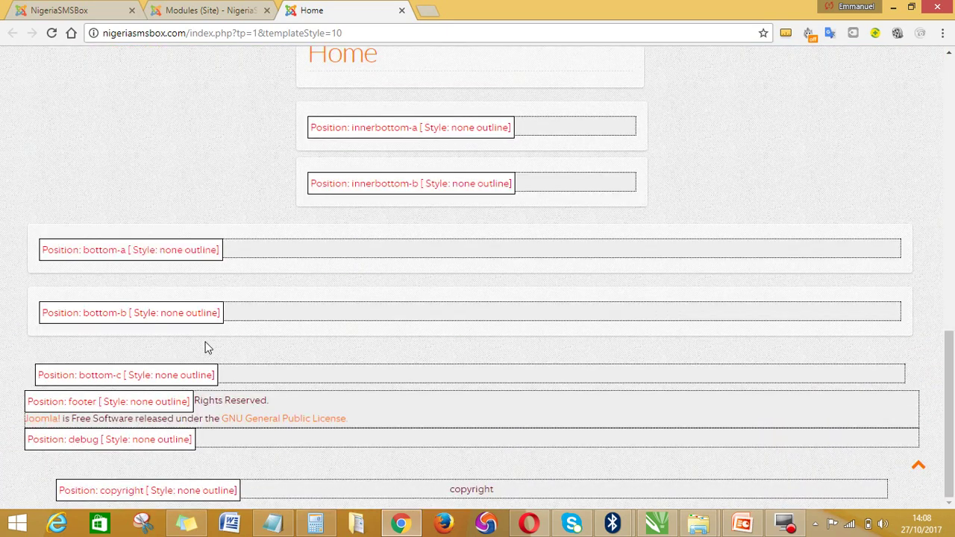
pyautogui.scroll(12, 175, 366)
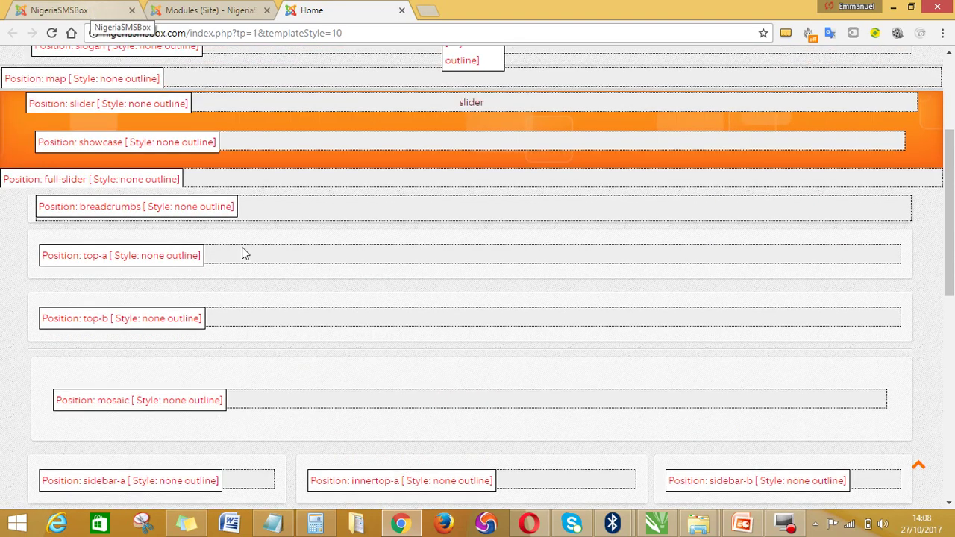
pyautogui.scroll(3, 297, 341)
pyautogui.click(103, 11)
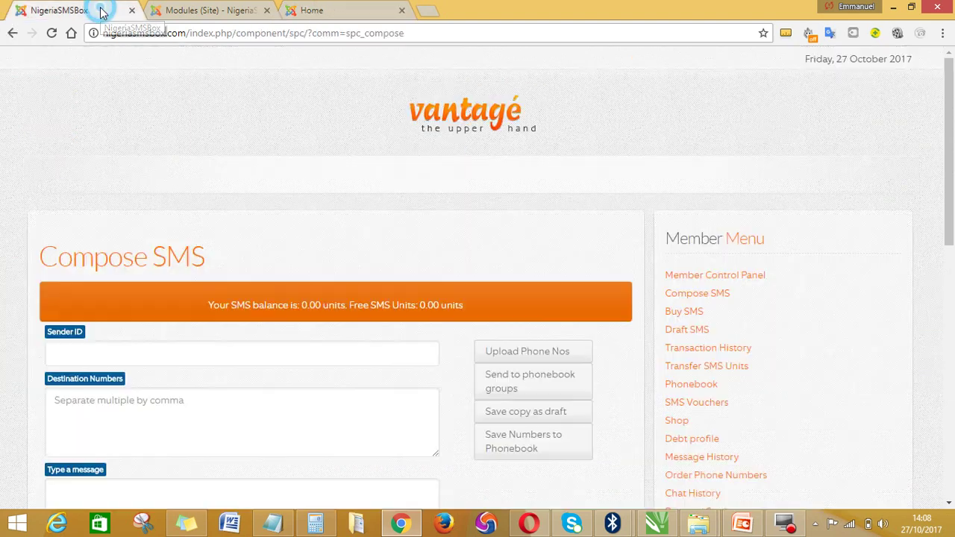
pyautogui.click(326, 11)
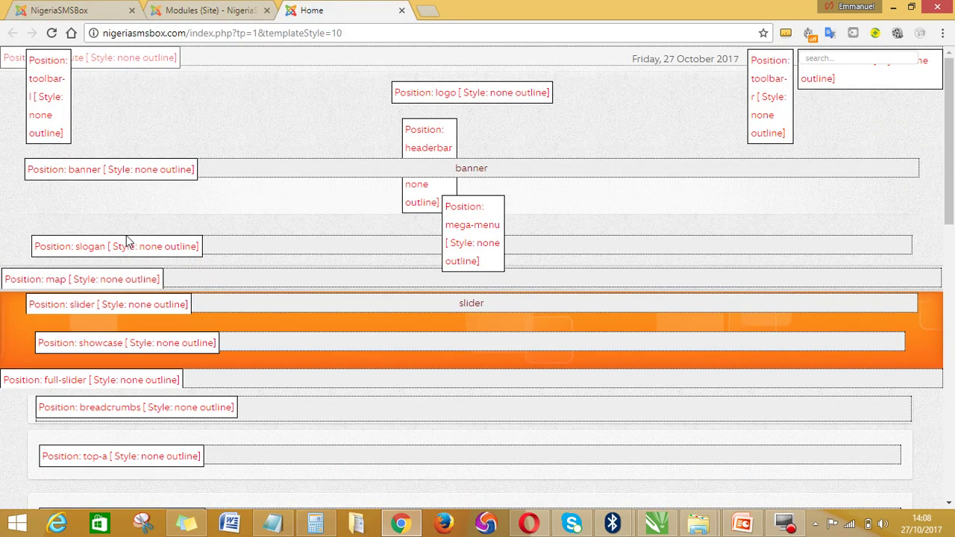
pyautogui.scroll(-2, 368, 414)
pyautogui.scroll(-1, 148, 312)
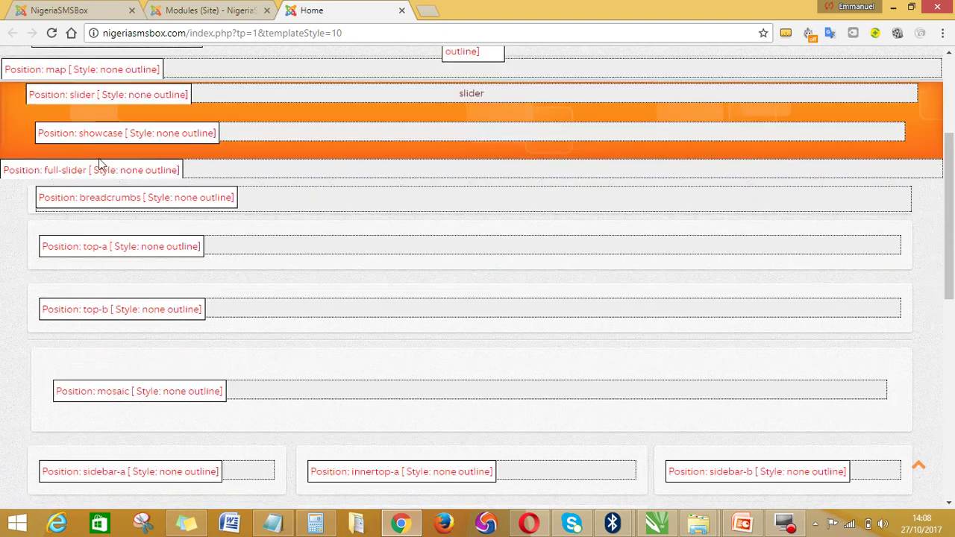
pyautogui.click(74, 9)
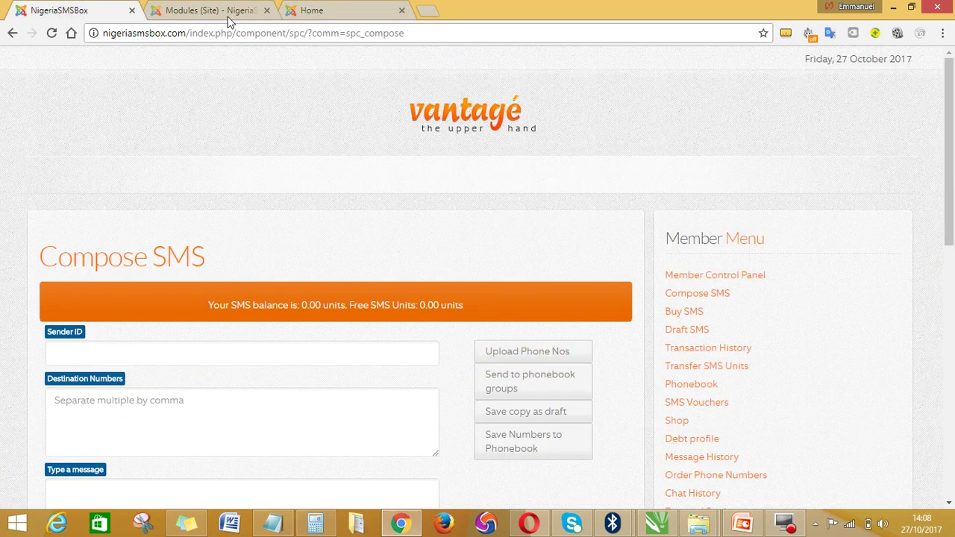
# Step: Pick out the sidebar-a position in the preview, then open the Admin Menu module for editing
pyautogui.click(316, 11)
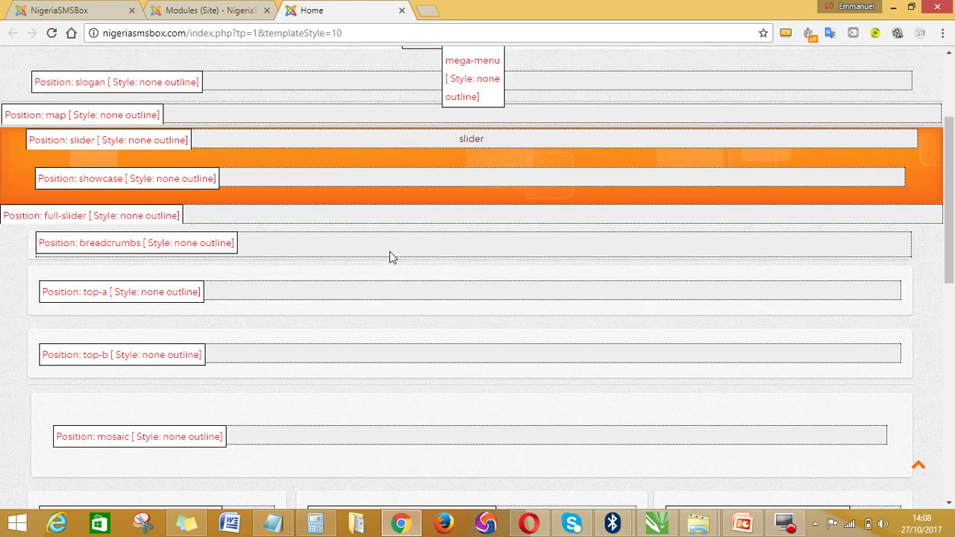
pyautogui.scroll(2, 390, 257)
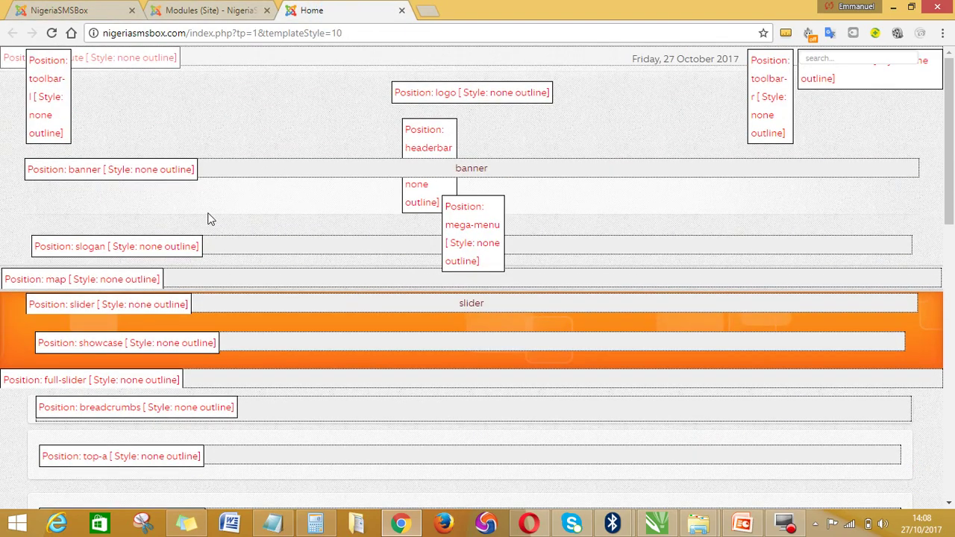
pyautogui.scroll(-5, 172, 362)
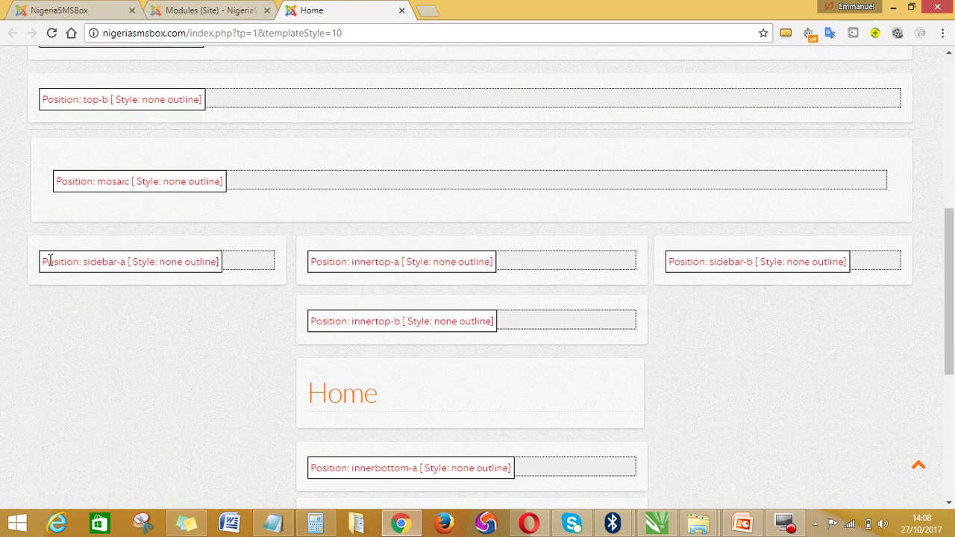
pyautogui.moveTo(51, 261); pyautogui.dragTo(170, 265)
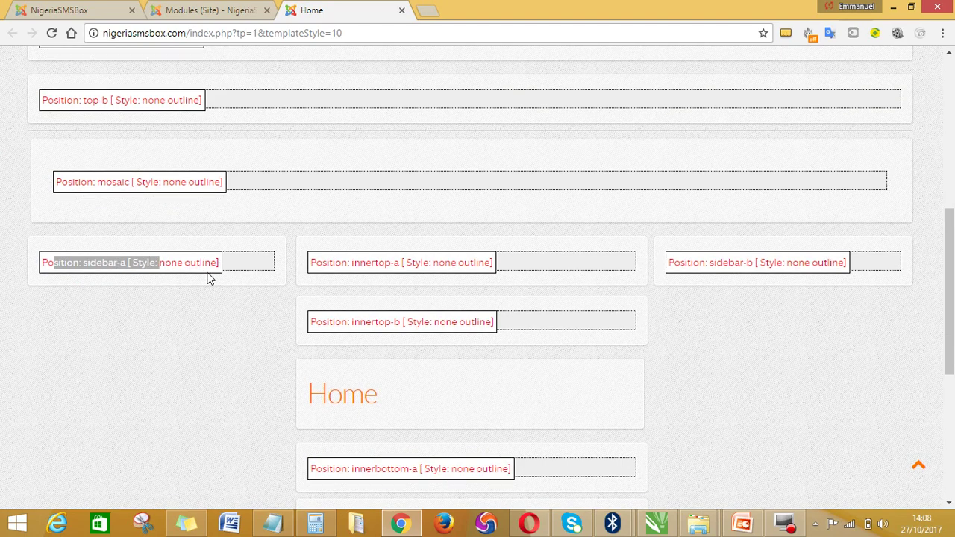
pyautogui.scroll(3, 209, 276)
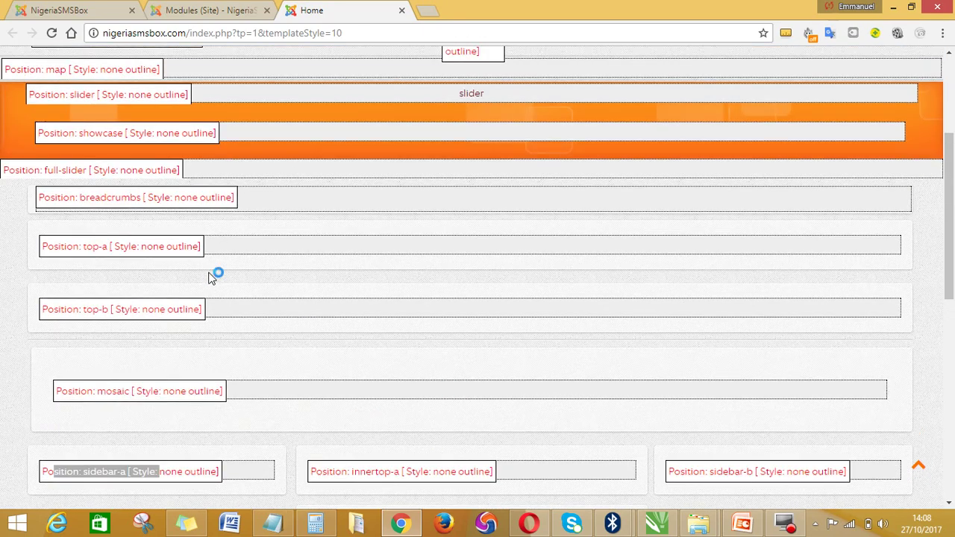
pyautogui.click(205, 11)
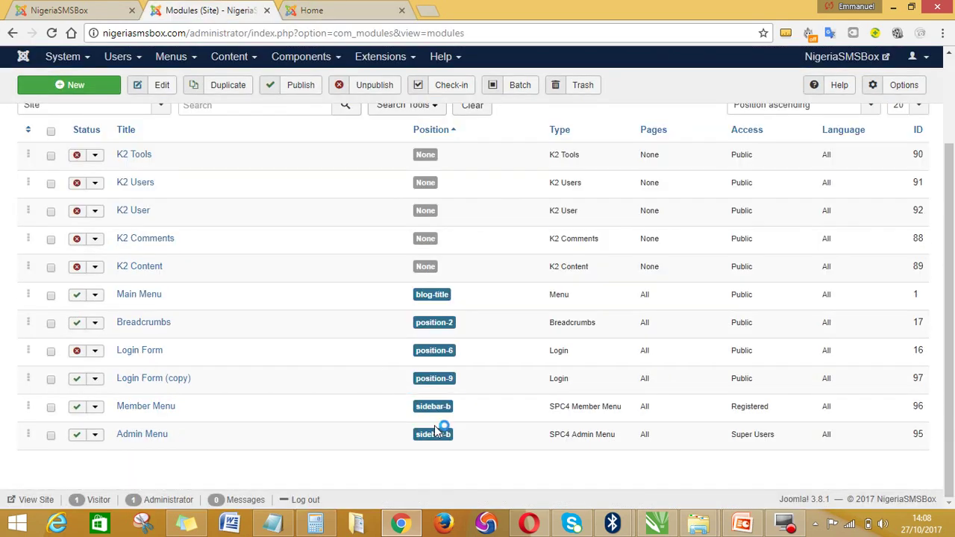
pyautogui.click(136, 436)
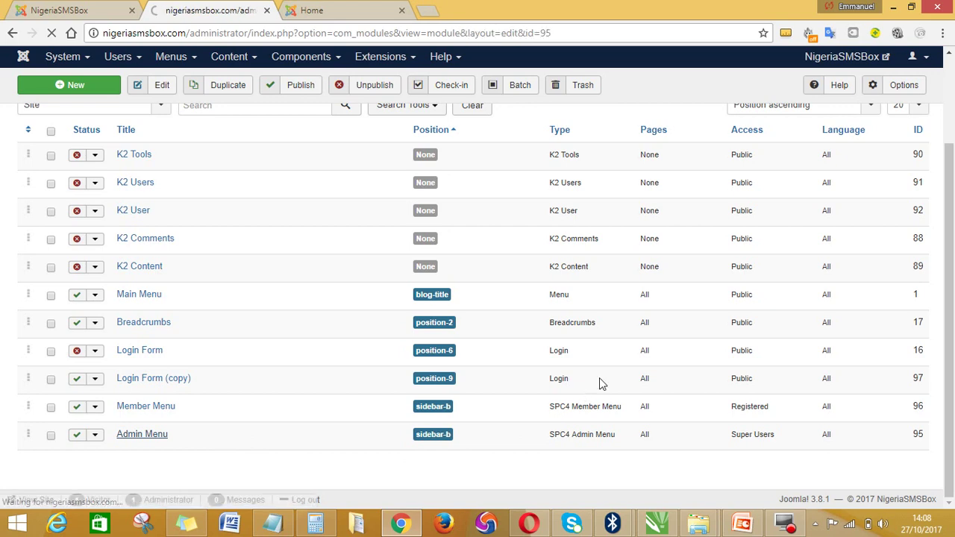
# Step: Change the Admin Menu module's position to Sidebar A [sidebar-a] and save and close
pyautogui.click(780, 298)
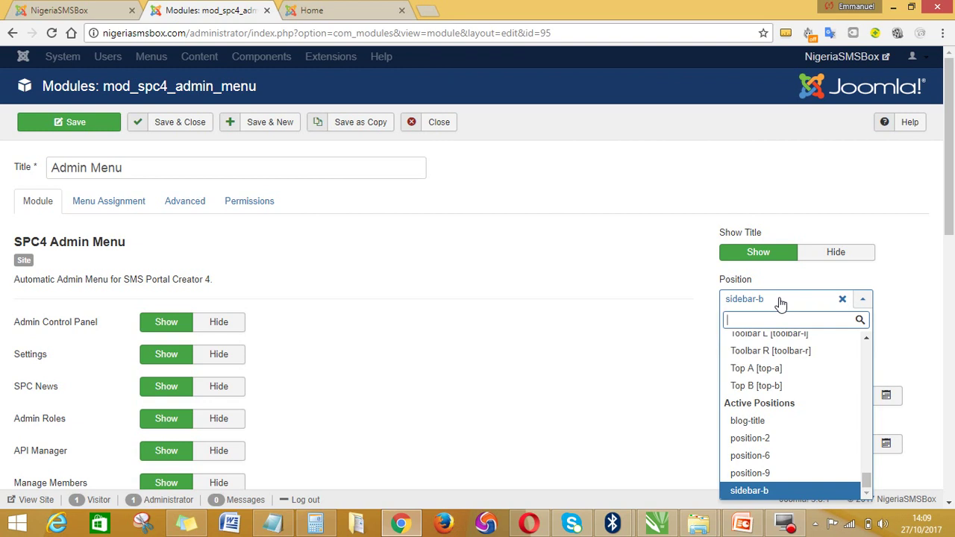
pyautogui.write('side')
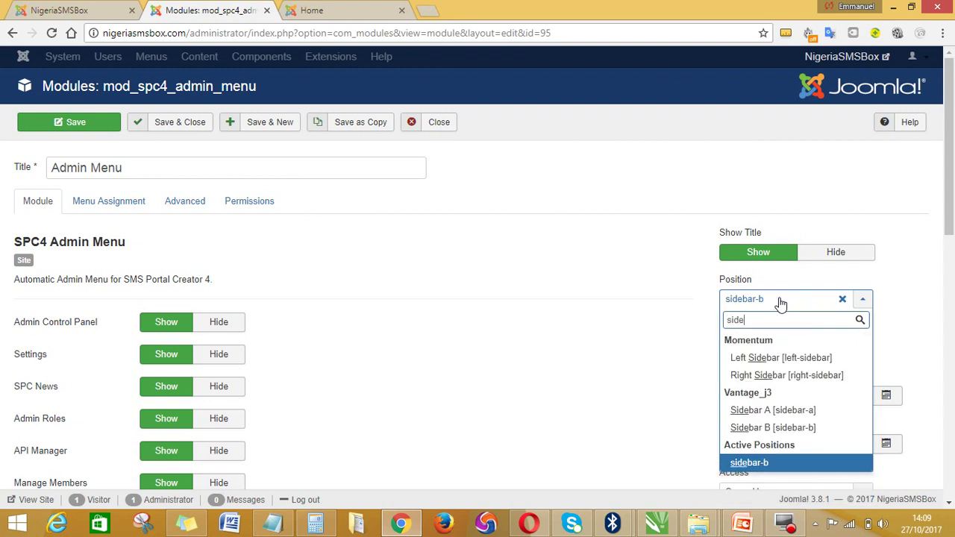
pyautogui.click(788, 411)
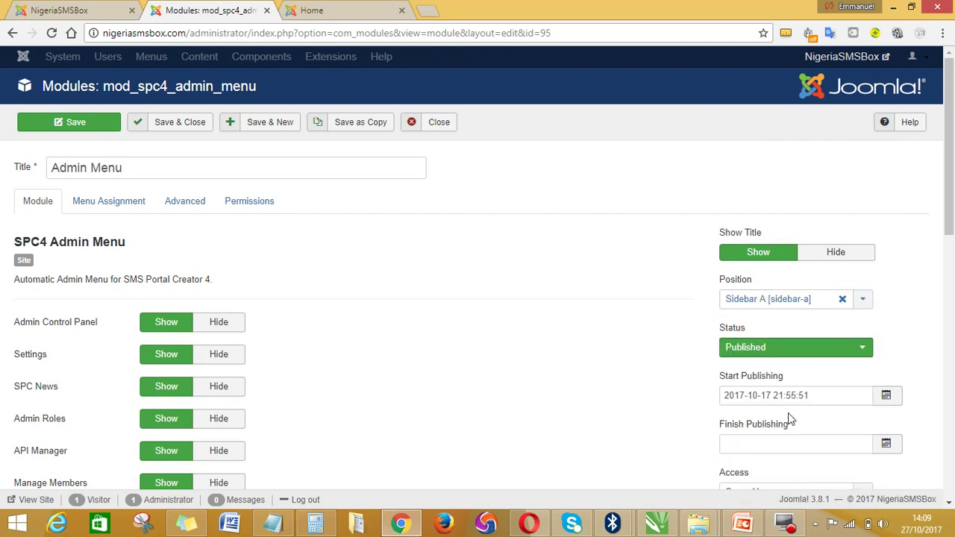
pyautogui.click(198, 127)
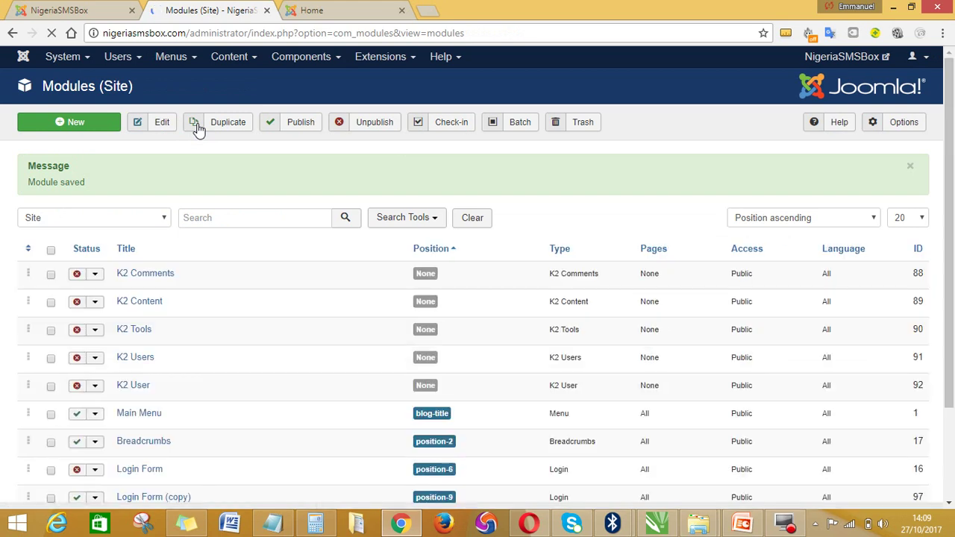
# Step: Reload Compose SMS to confirm the Admin Menu now appears in the left sidebar
pyautogui.click(78, 11)
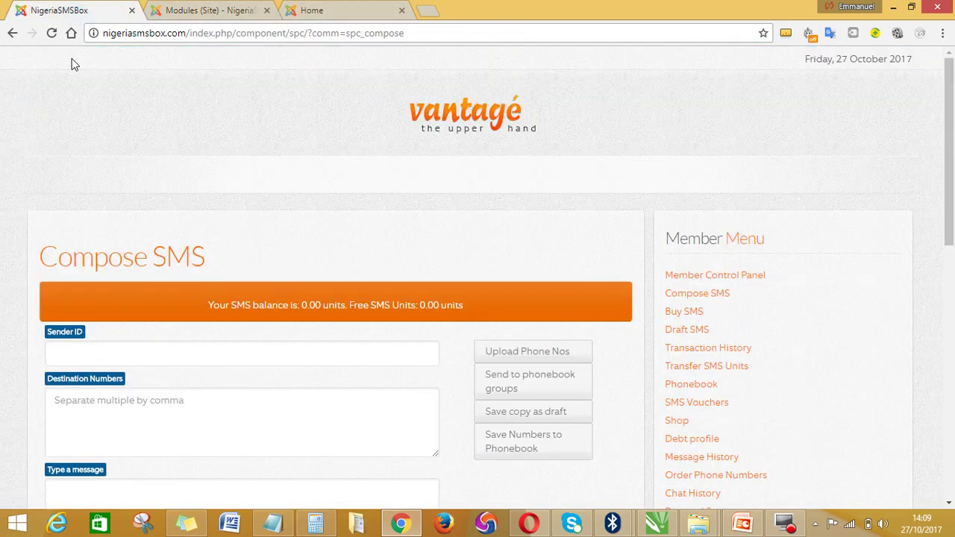
pyautogui.click(52, 33)
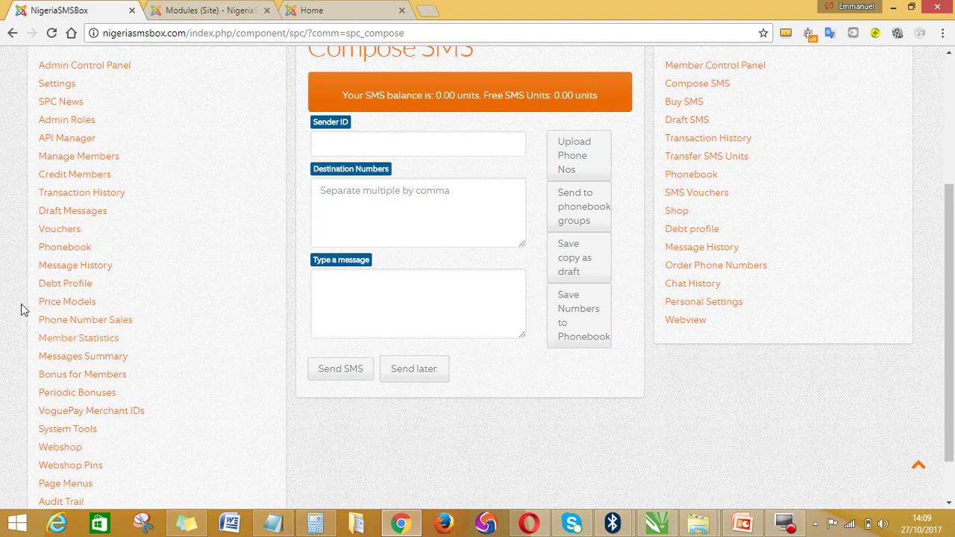
pyautogui.scroll(5, 799, 351)
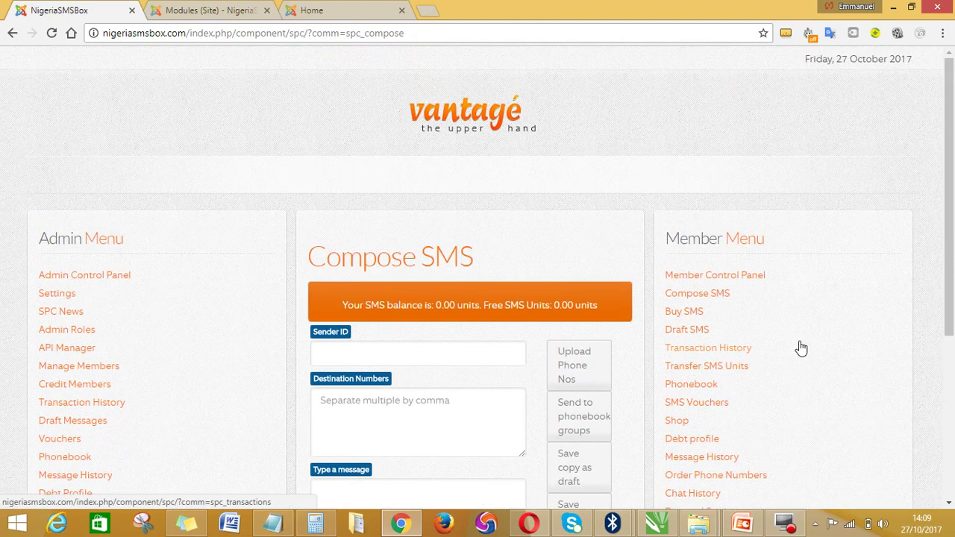
pyautogui.click(328, 9)
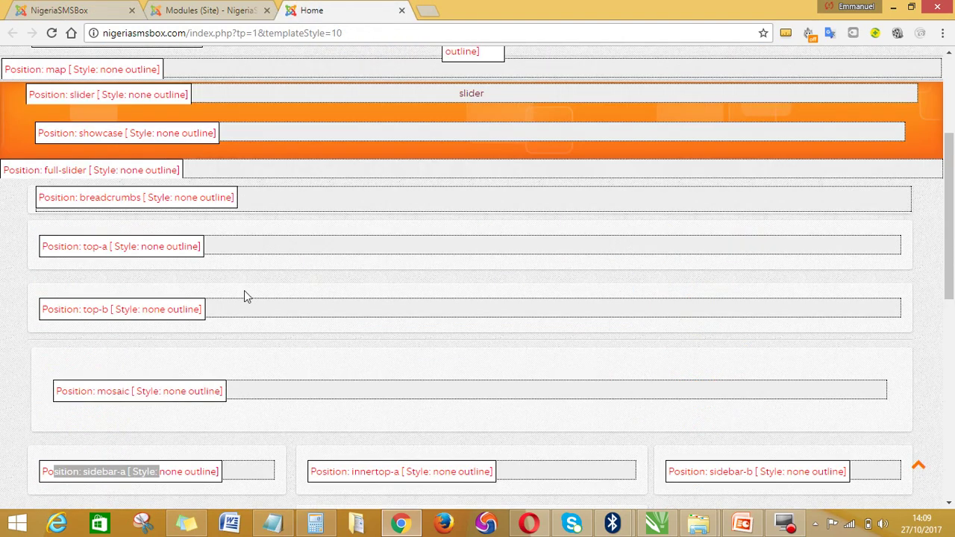
# Step: Scroll the module-positions preview to locate sidebar-b, then return to the site modules list
pyautogui.click(342, 418)
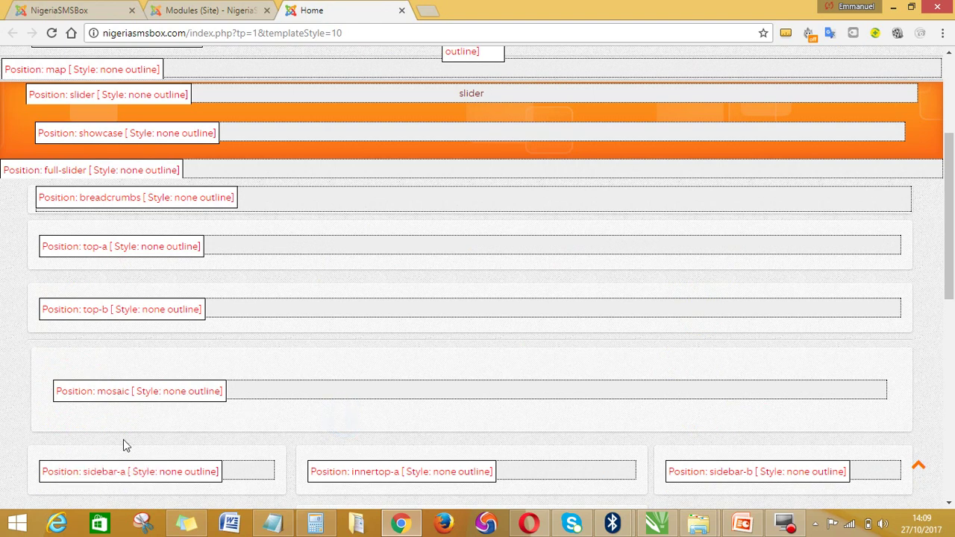
pyautogui.scroll(-4, 168, 443)
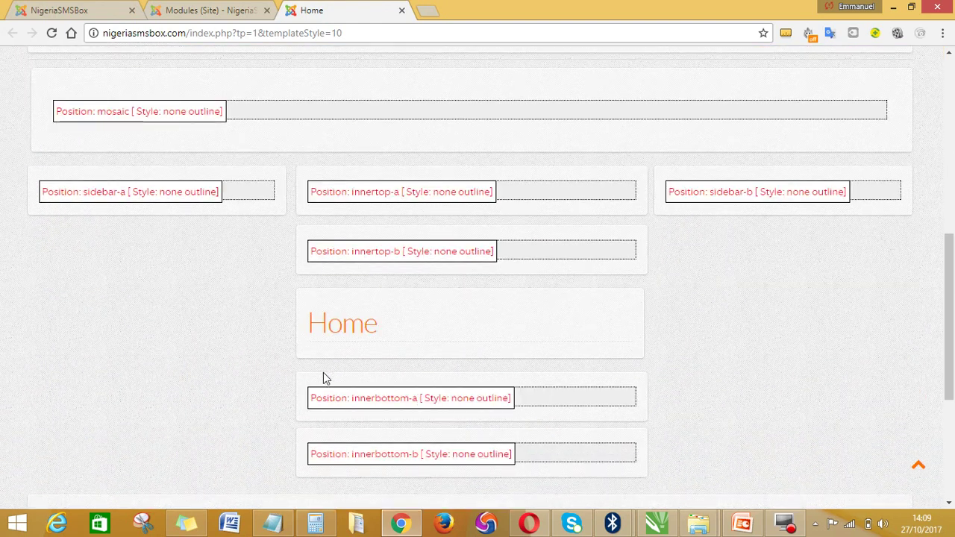
pyautogui.scroll(-4, 609, 398)
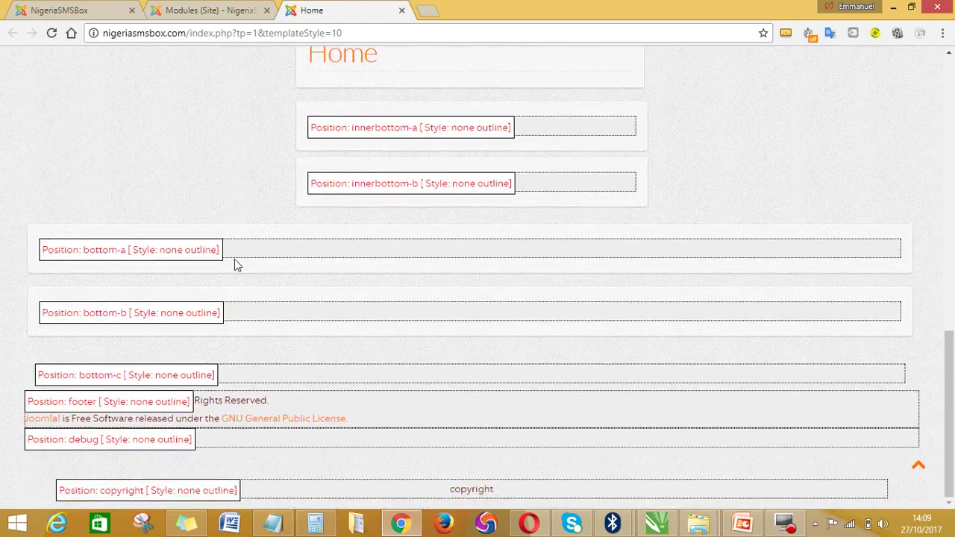
pyautogui.scroll(4, 244, 267)
pyautogui.scroll(7, 254, 266)
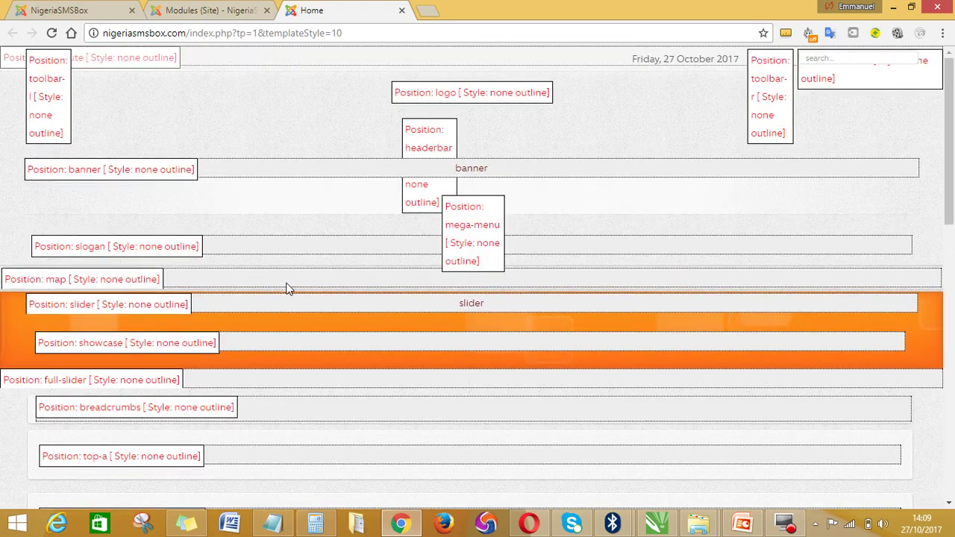
pyautogui.click(53, 8)
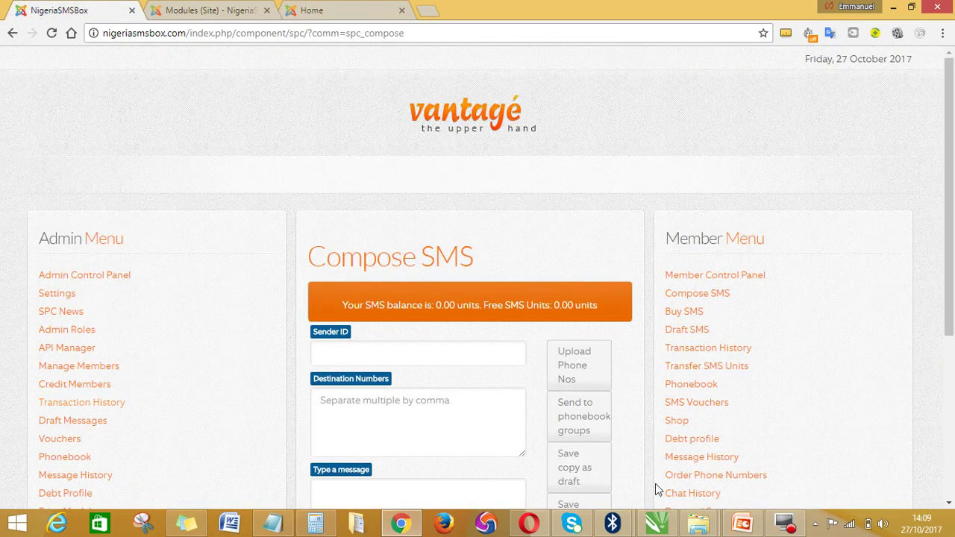
pyautogui.click(225, 14)
# Step: Move the Admin Menu module back to Sidebar B [sidebar-b] and save and close
pyautogui.scroll(-2, 160, 418)
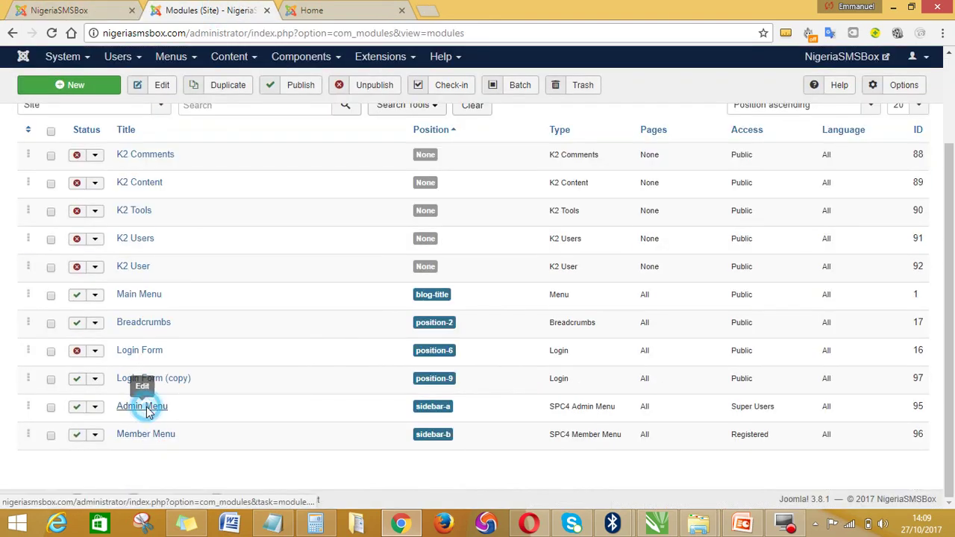
pyautogui.click(147, 410)
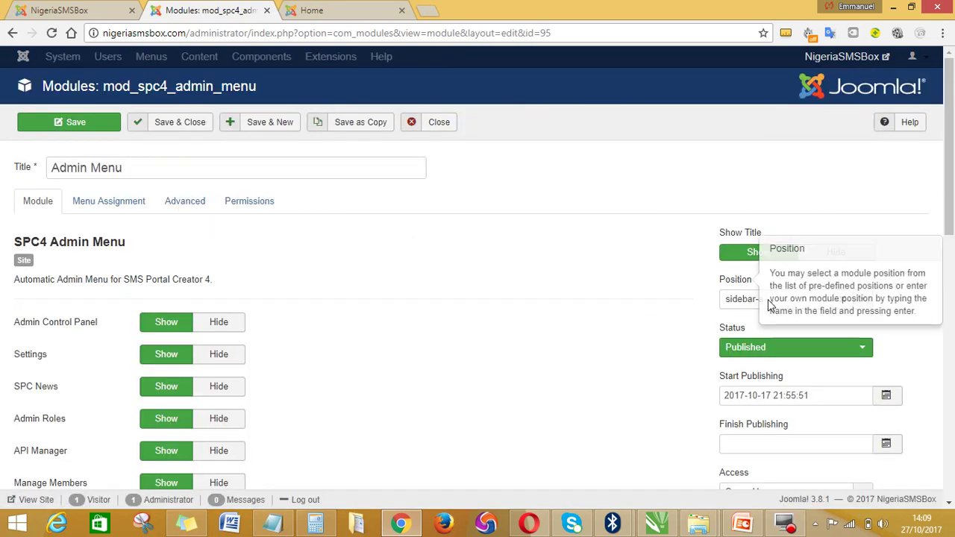
pyautogui.click(775, 301)
pyautogui.click(777, 301)
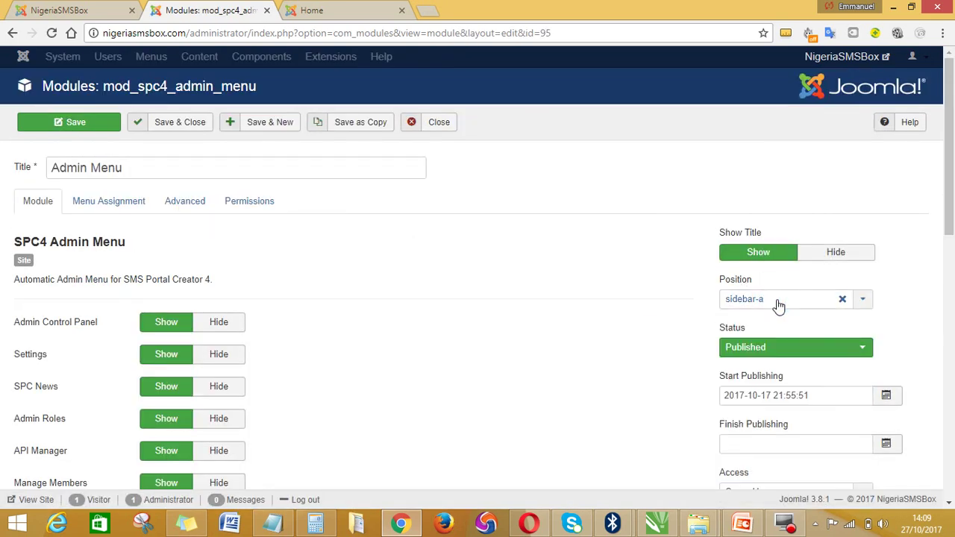
pyautogui.click(778, 301)
pyautogui.write('side')
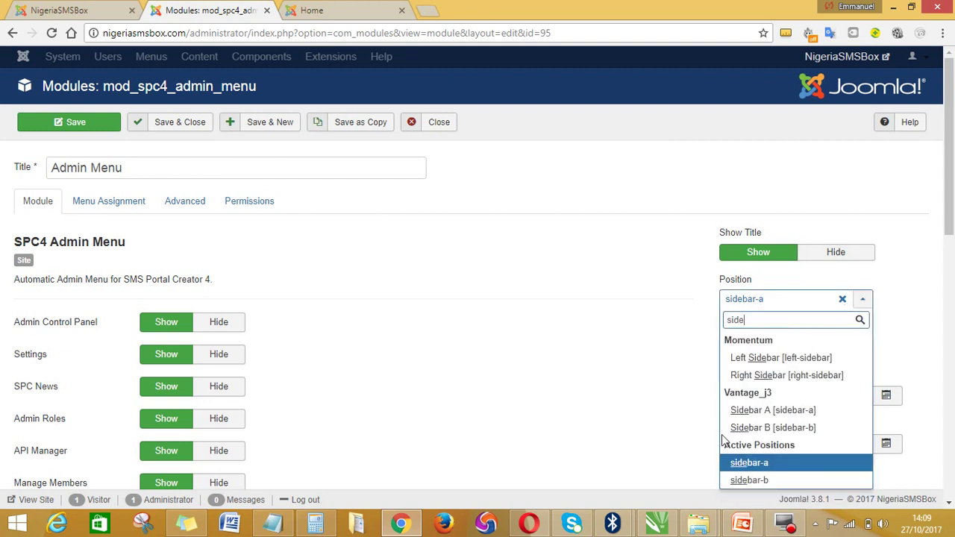
pyautogui.click(804, 428)
pyautogui.click(918, 335)
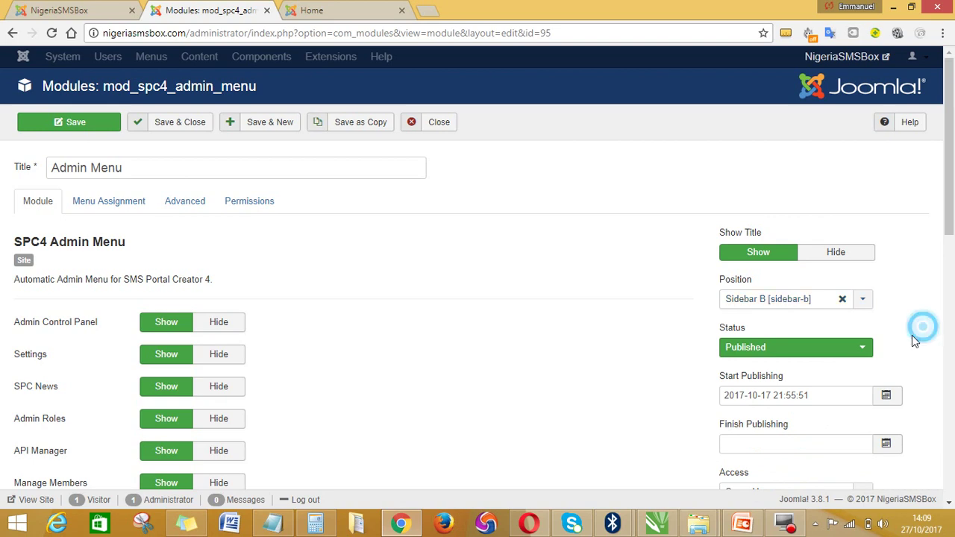
pyautogui.scroll(-2, 895, 366)
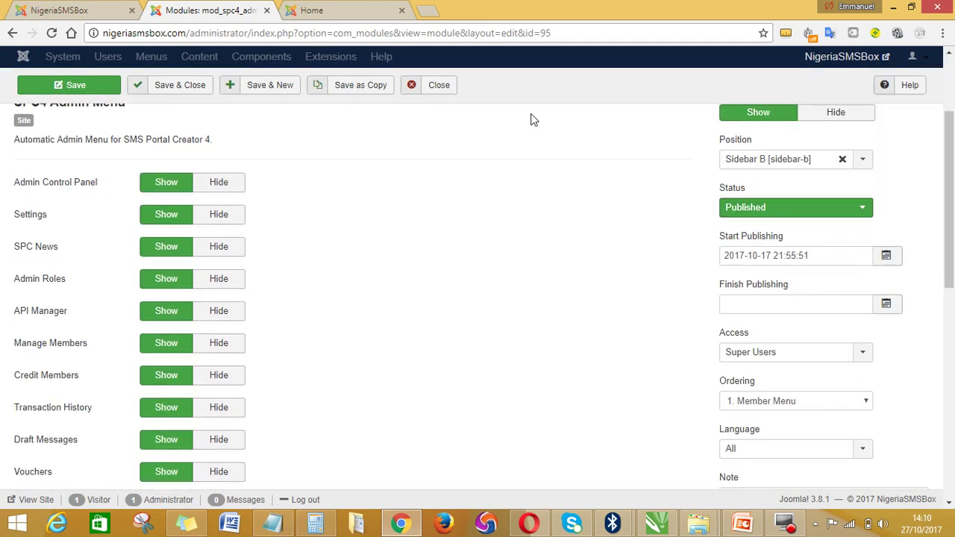
pyautogui.click(190, 87)
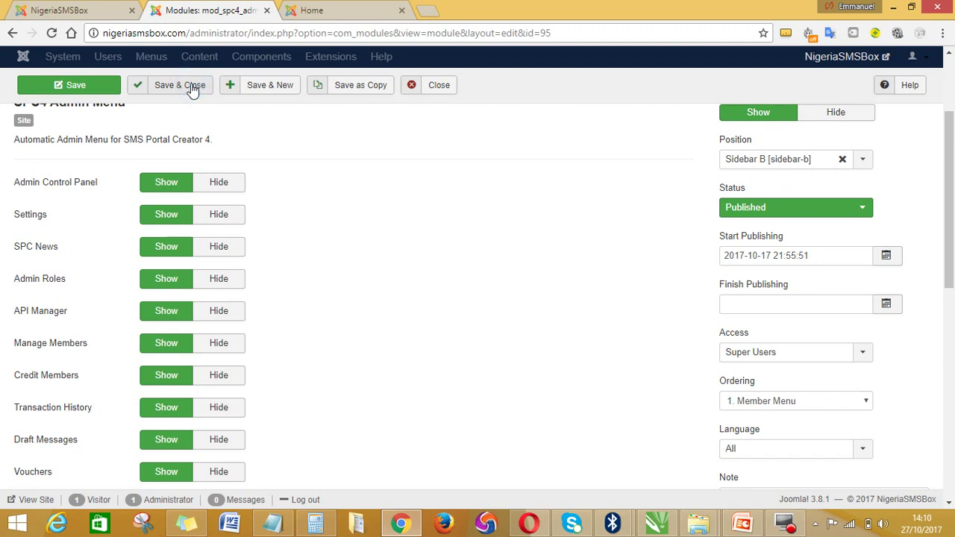
pyautogui.click(192, 88)
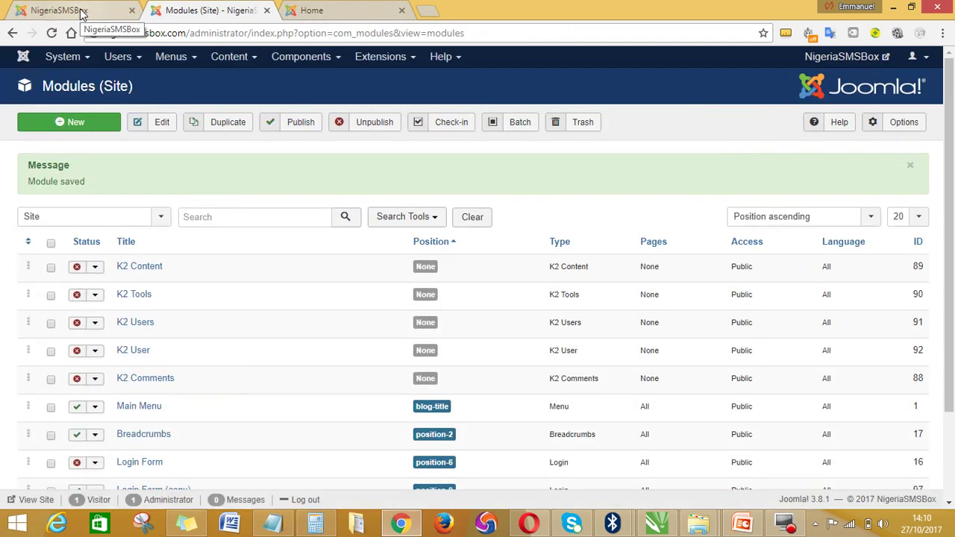
pyautogui.click(82, 12)
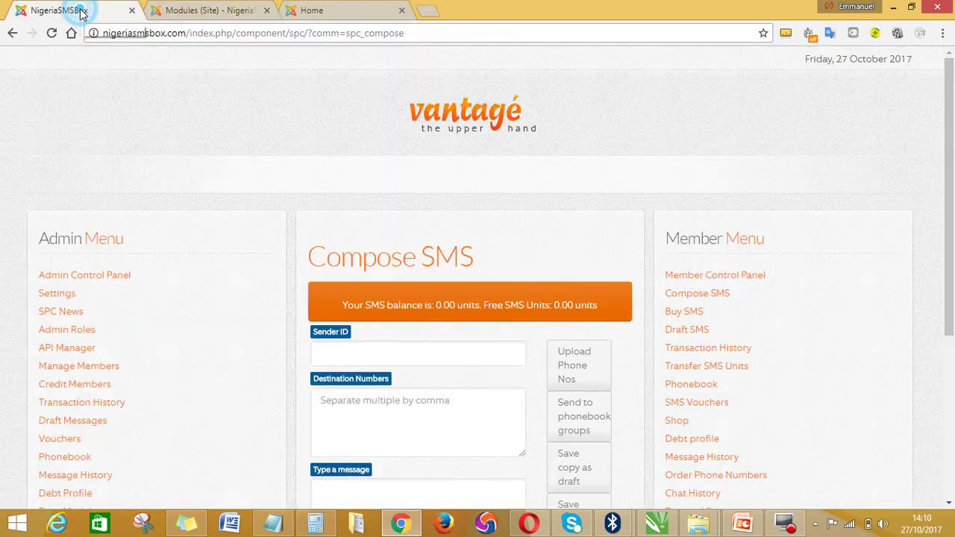
pyautogui.click(52, 35)
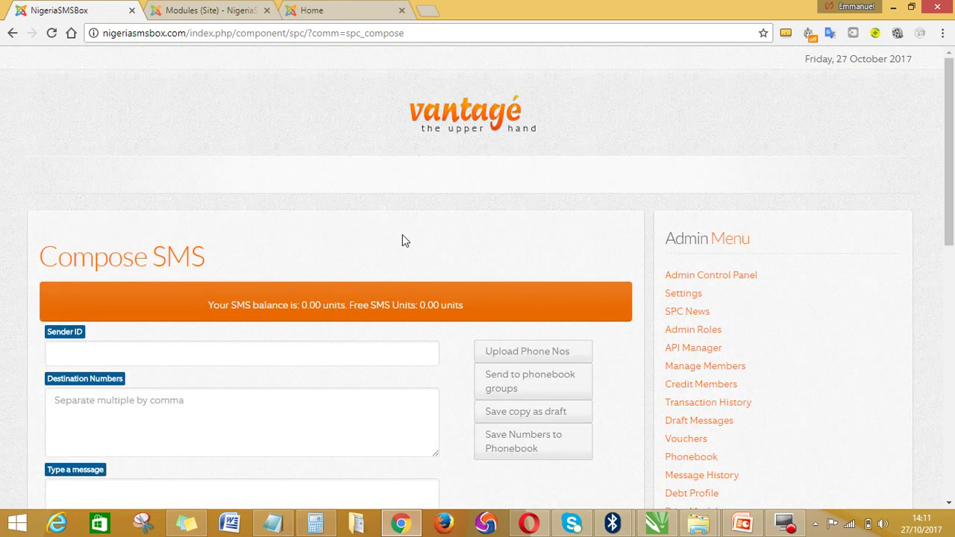
pyautogui.scroll(-7, 399, 249)
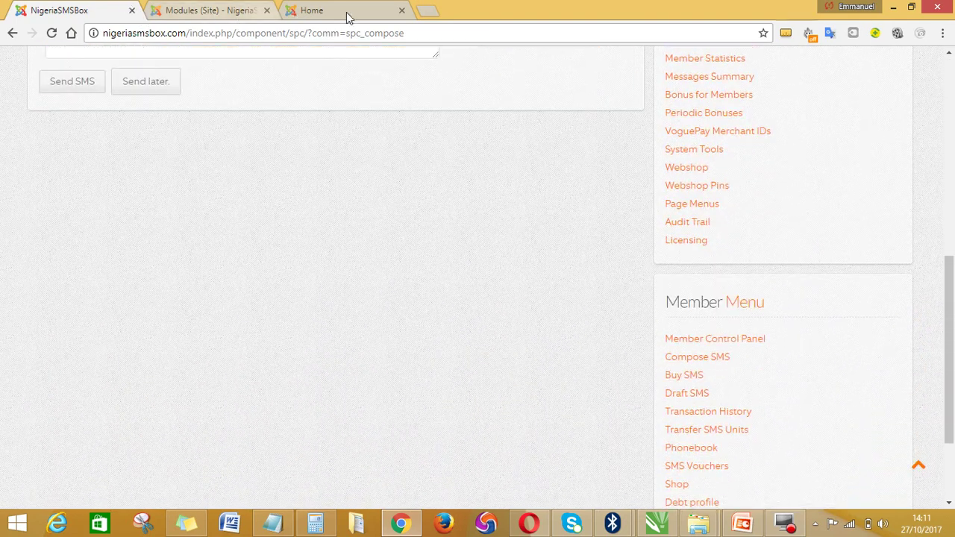
pyautogui.click(225, 12)
# Step: Set Admin Menu's ordering to '2. Member Menu', save and close, and return to Compose SMS
pyautogui.scroll(-3, 351, 358)
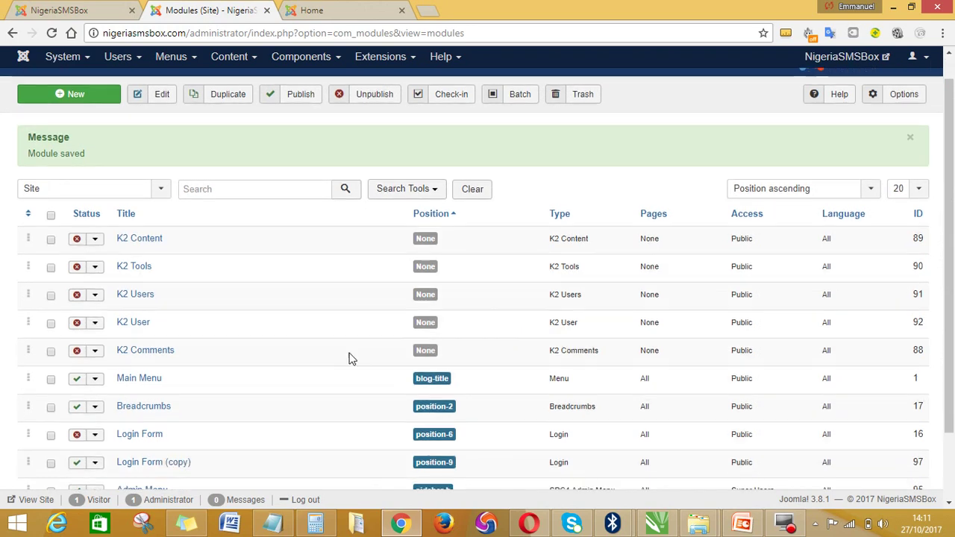
pyautogui.click(143, 410)
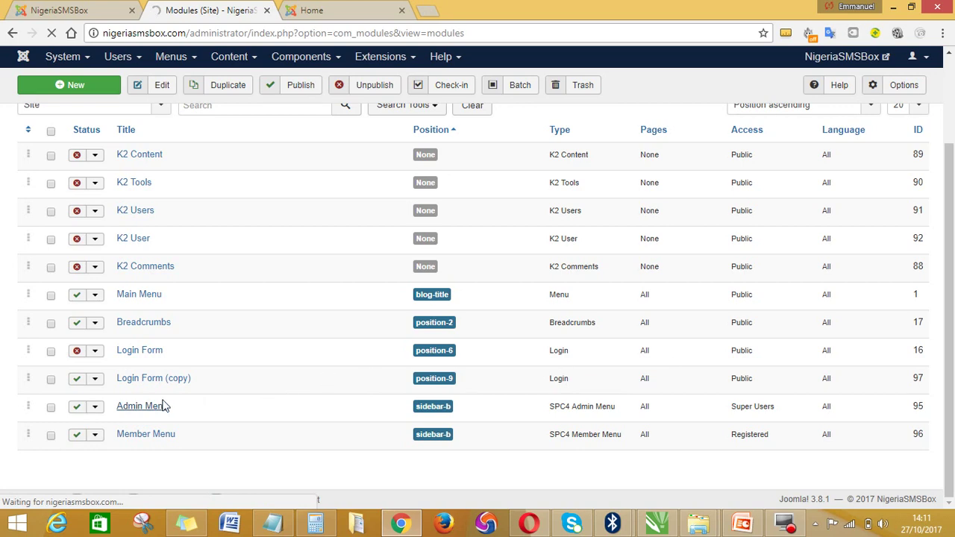
pyautogui.scroll(-5, 816, 411)
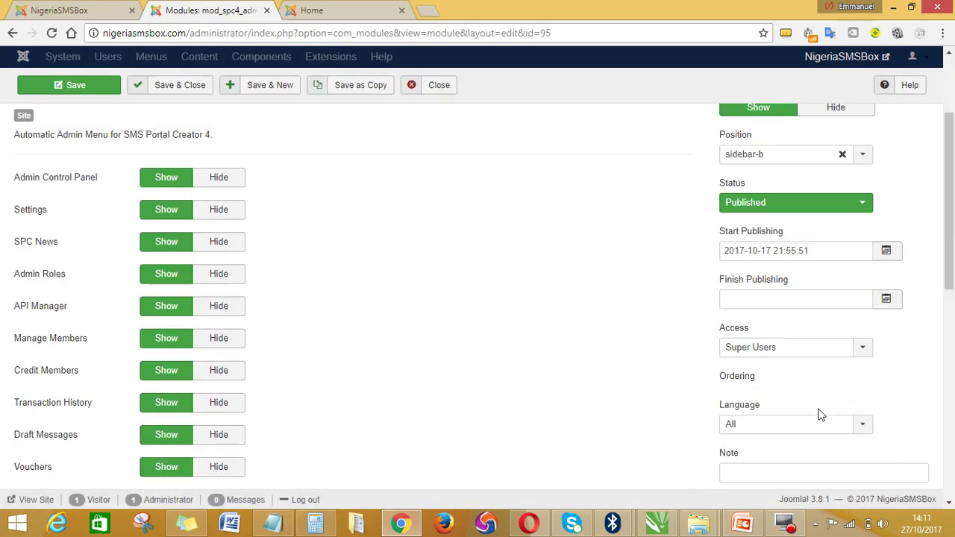
pyautogui.click(789, 194)
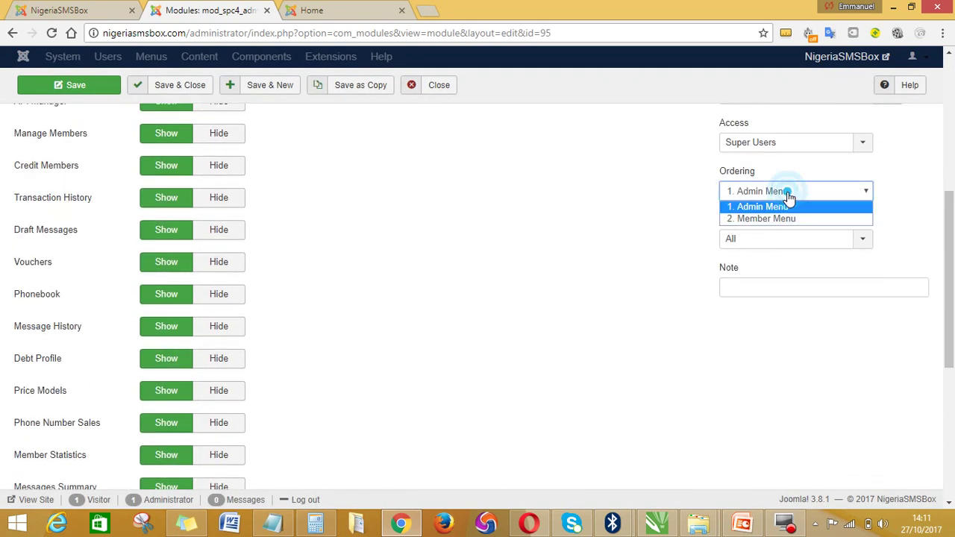
pyautogui.click(781, 228)
pyautogui.scroll(5, 803, 341)
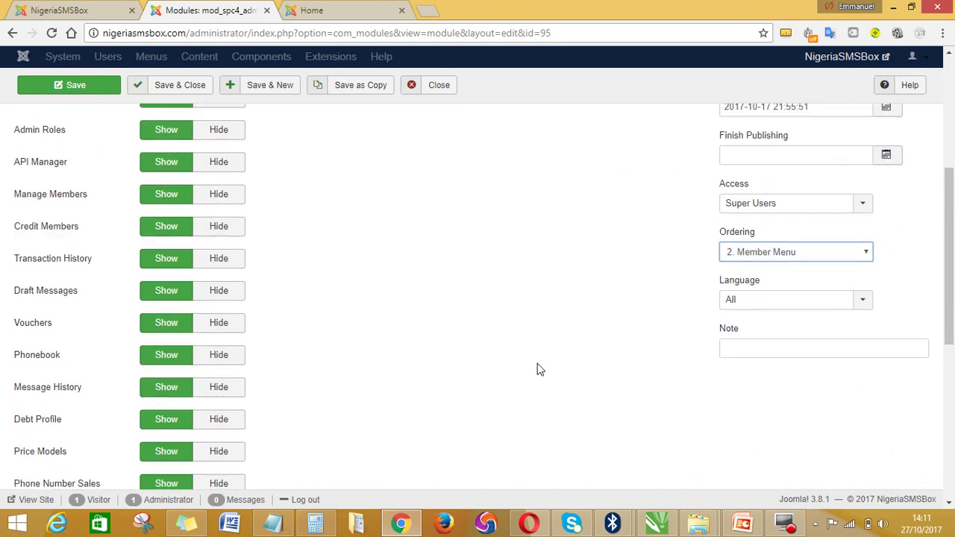
pyautogui.click(166, 127)
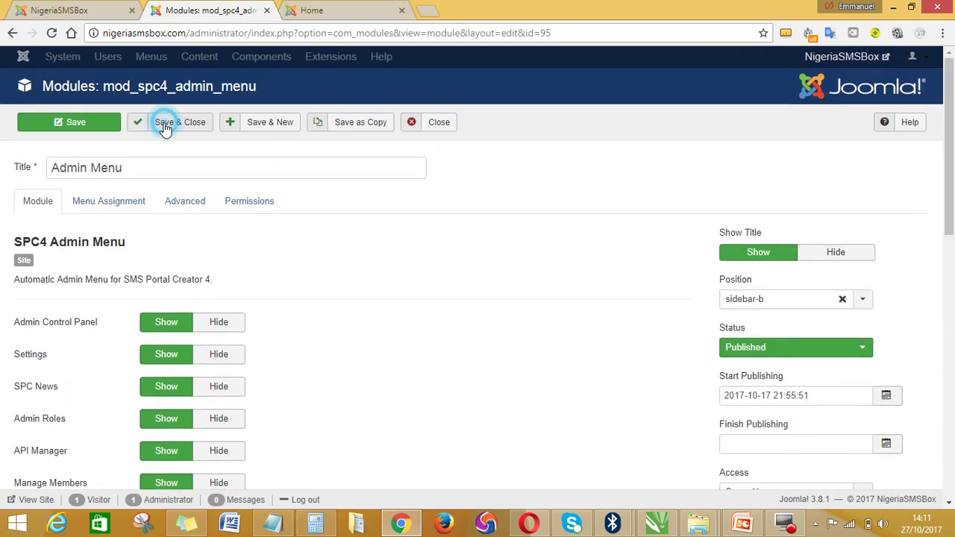
pyautogui.click(58, 10)
# Step: Reload Compose SMS to confirm Member Menu sits above Admin Menu, then present PowerPoint's Chapter 2 slide
pyautogui.scroll(1, 726, 337)
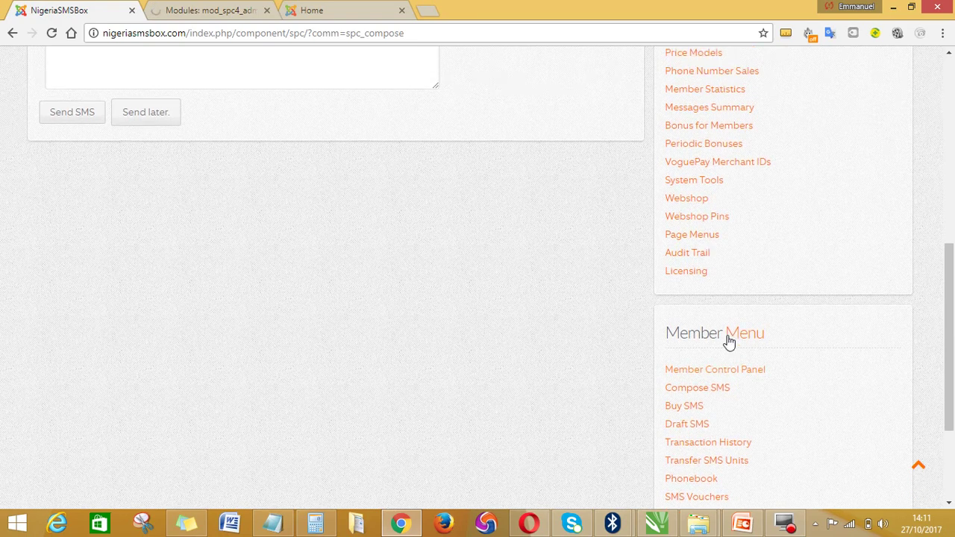
pyautogui.scroll(4, 731, 376)
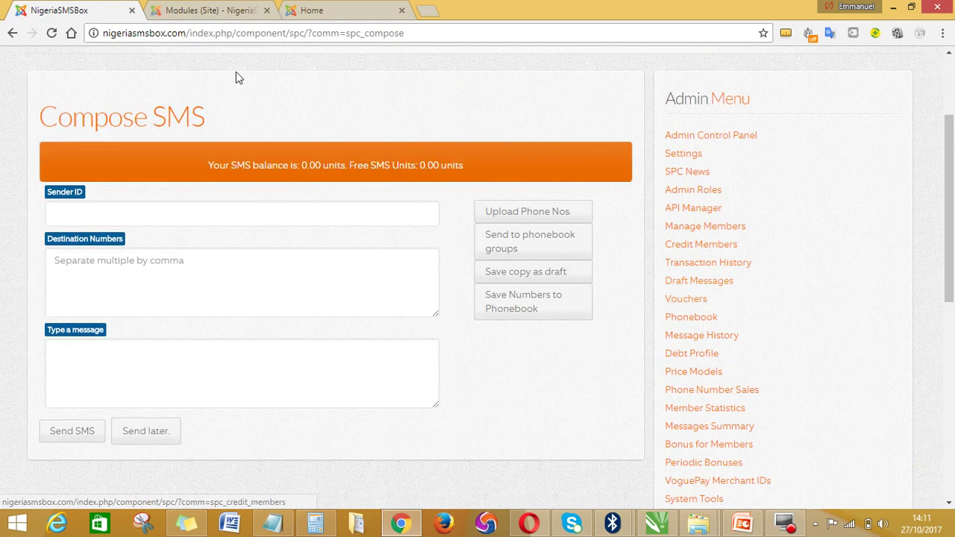
pyautogui.click(51, 33)
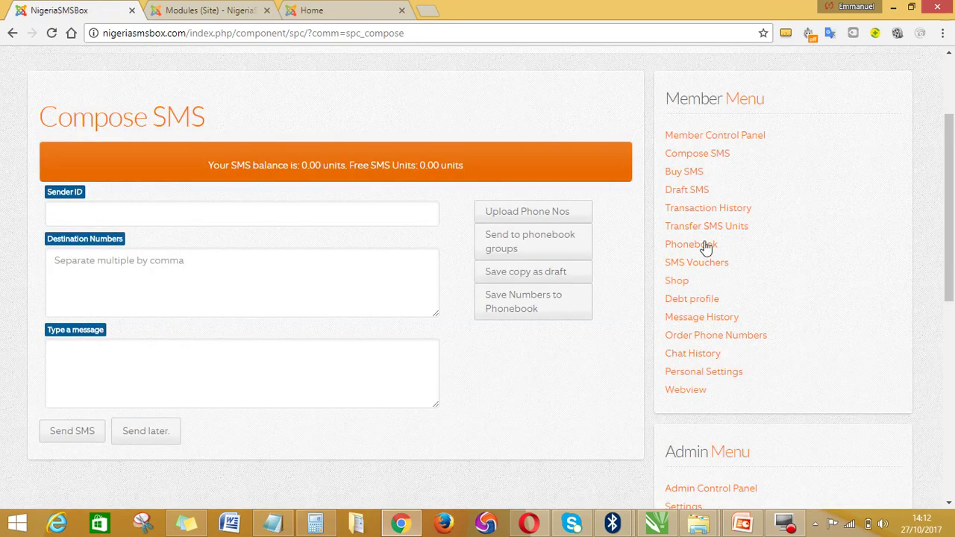
pyautogui.scroll(-3, 742, 356)
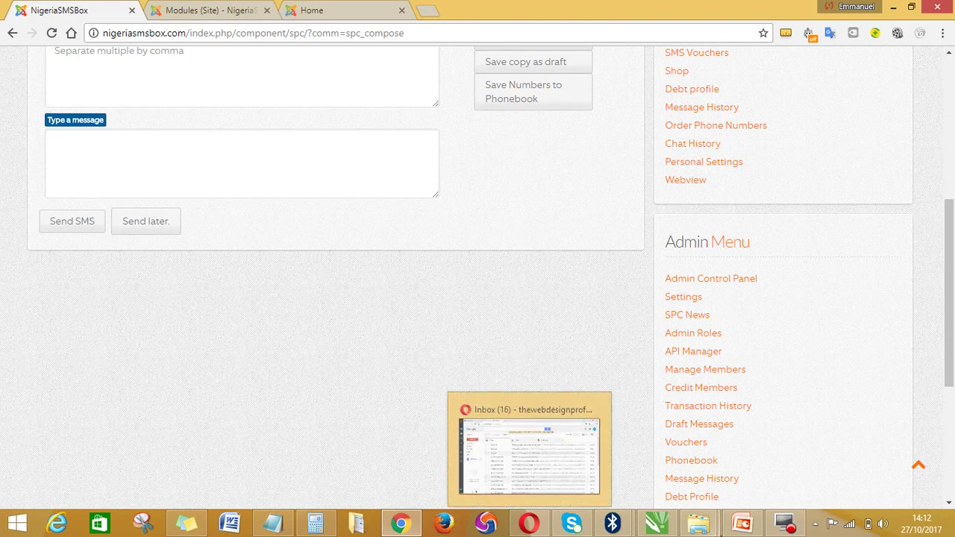
pyautogui.click(743, 525)
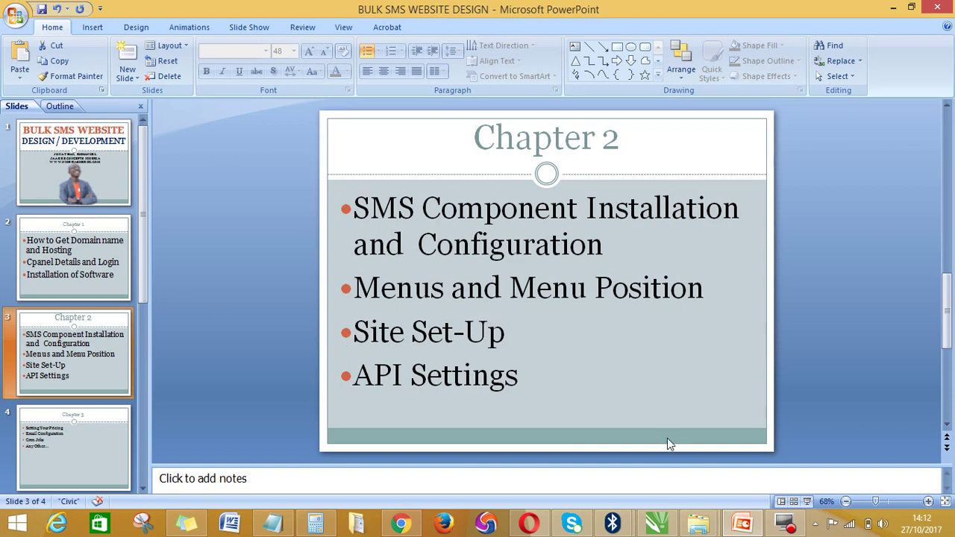
pyautogui.click(808, 501)
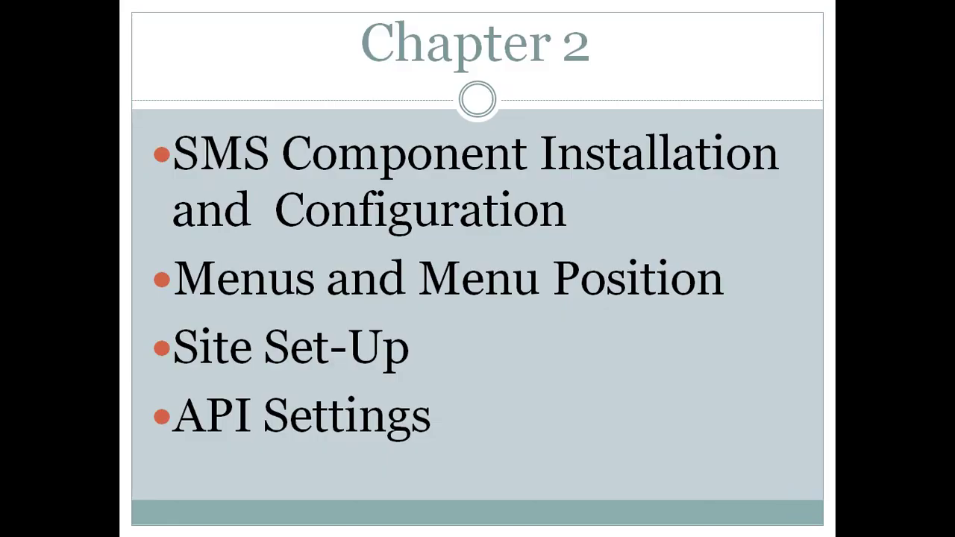